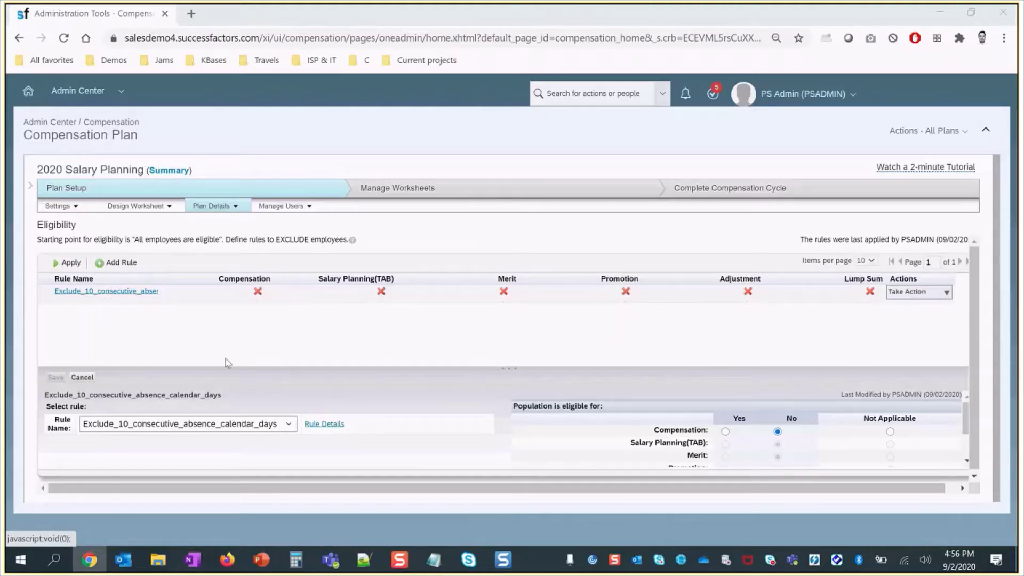
# - Show the Exclude_10_consecutive_absence_calendar_days rule's If condition: over 10 Unpaid Leave days in 2020
pyautogui.click(326, 424)
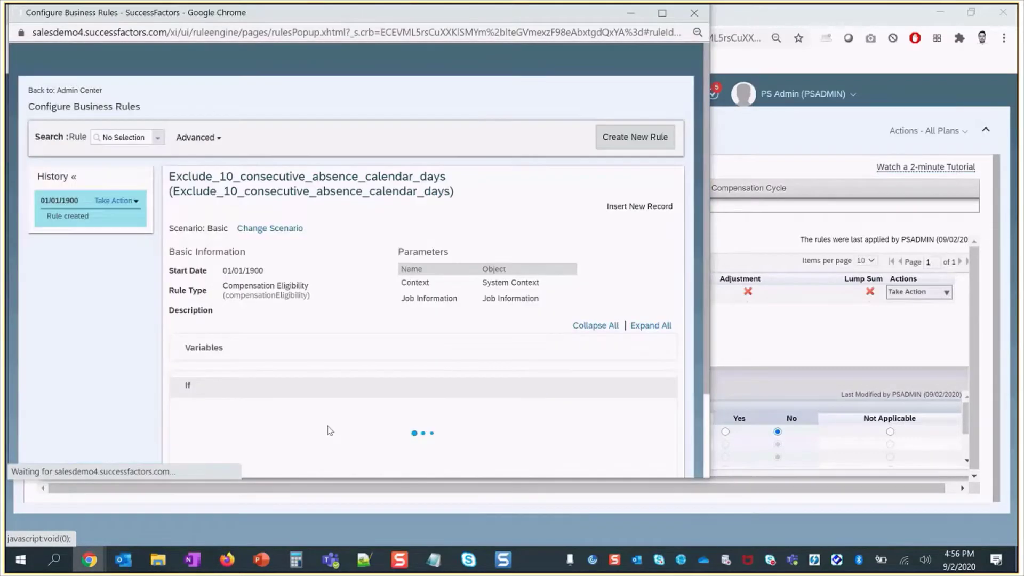
pyautogui.moveTo(704, 184); pyautogui.dragTo(702, 242)
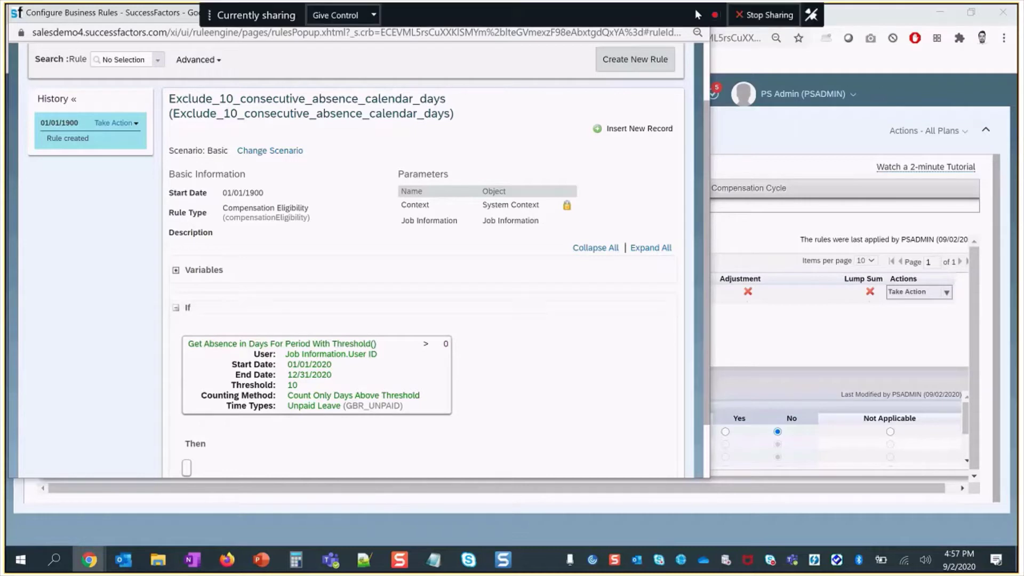
pyautogui.moveTo(208, 18); pyautogui.dragTo(209, 41)
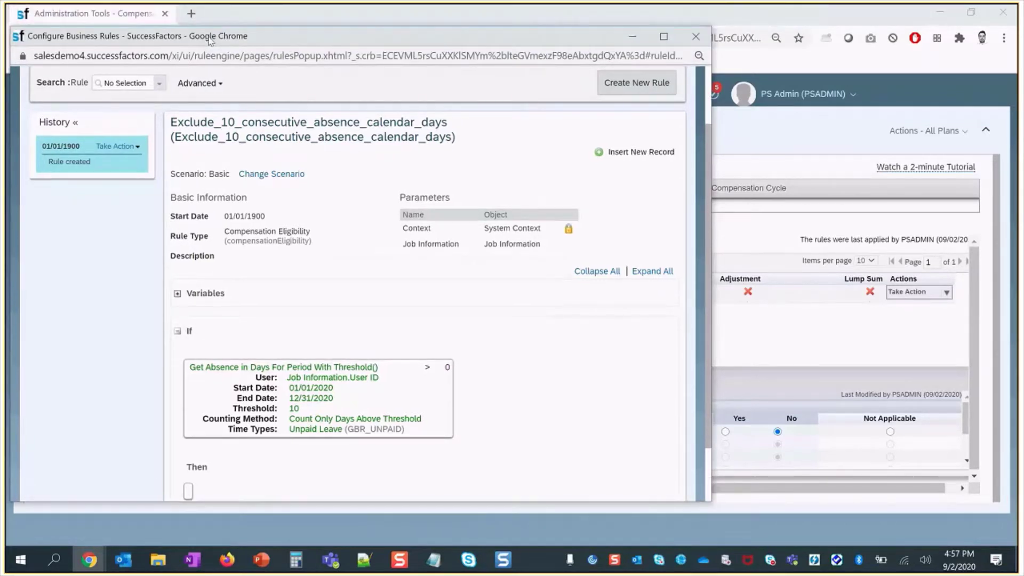
# - Close the rule details and search for the test employee by name
pyautogui.click(695, 36)
pyautogui.click(607, 90)
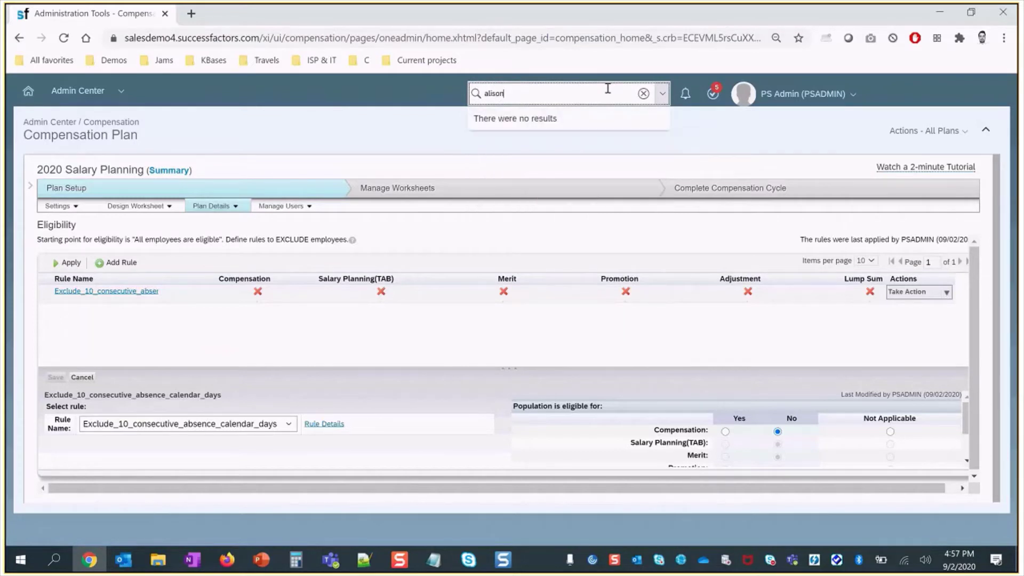
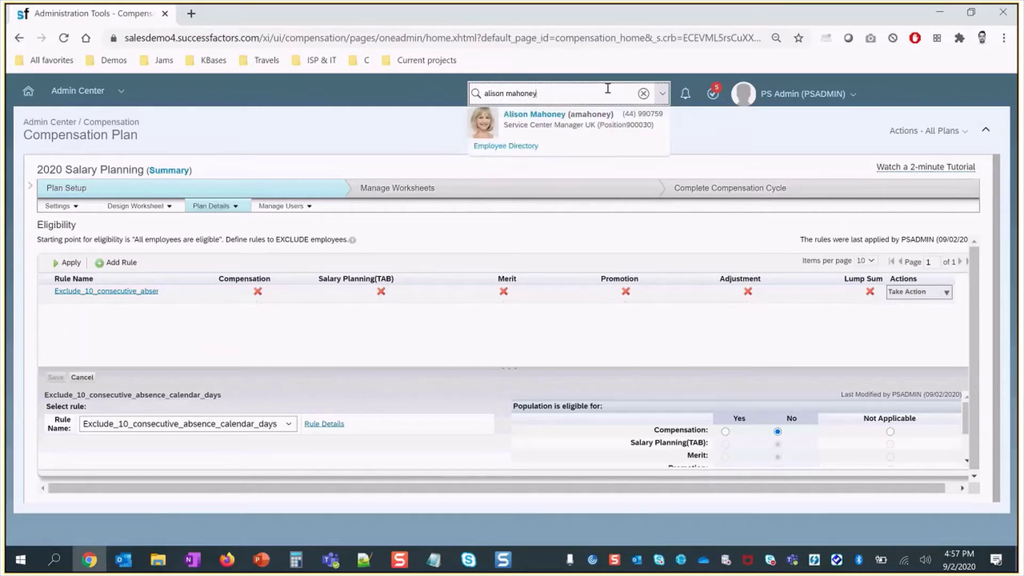
pyautogui.press('Escape')
pyautogui.click(590, 94)
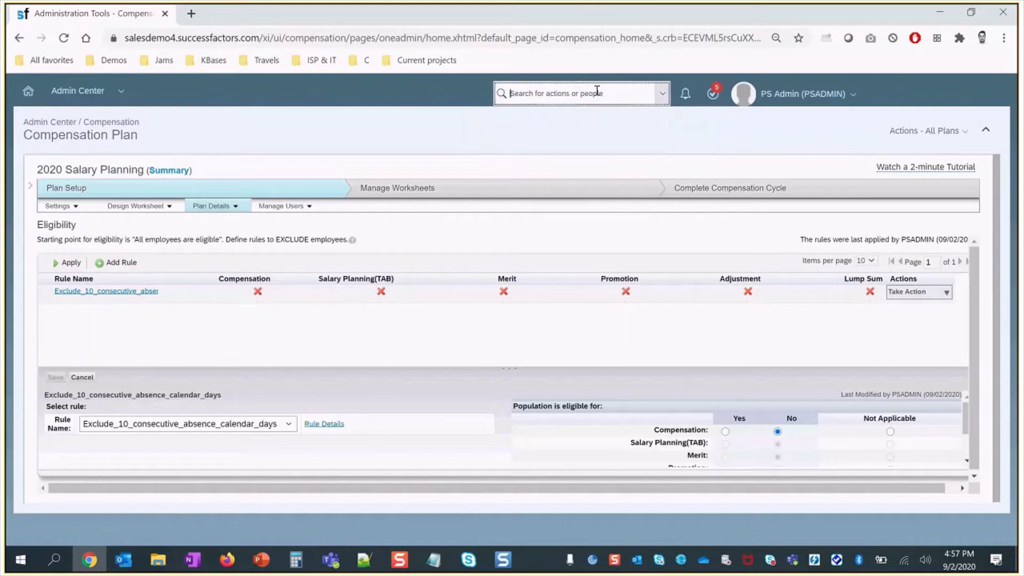
pyautogui.write('alison')
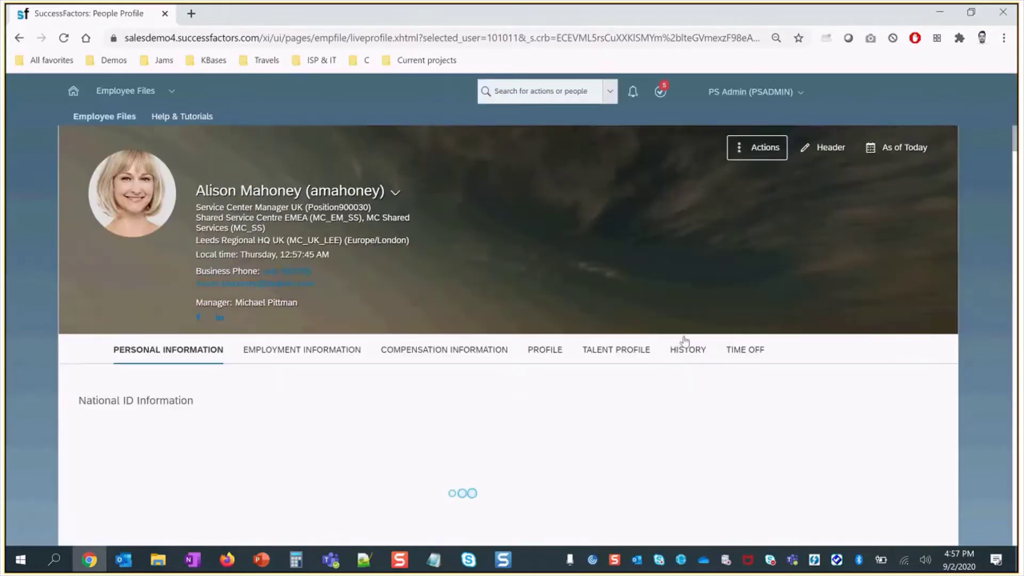
# - Show her Time Records with the 7- and 6-day Unpaid Leave absences, and start a screen capture
pyautogui.click(738, 352)
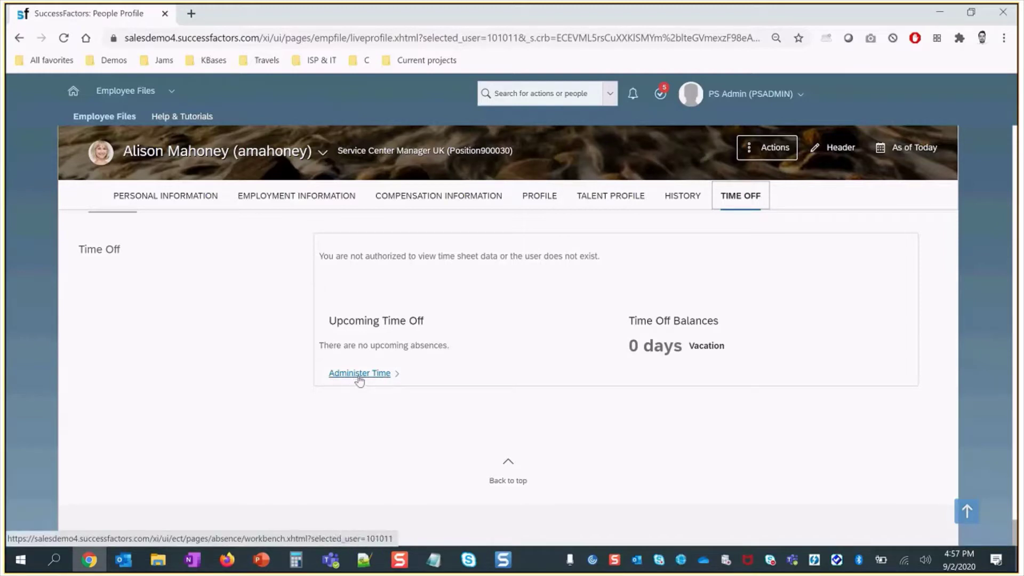
pyautogui.click(359, 376)
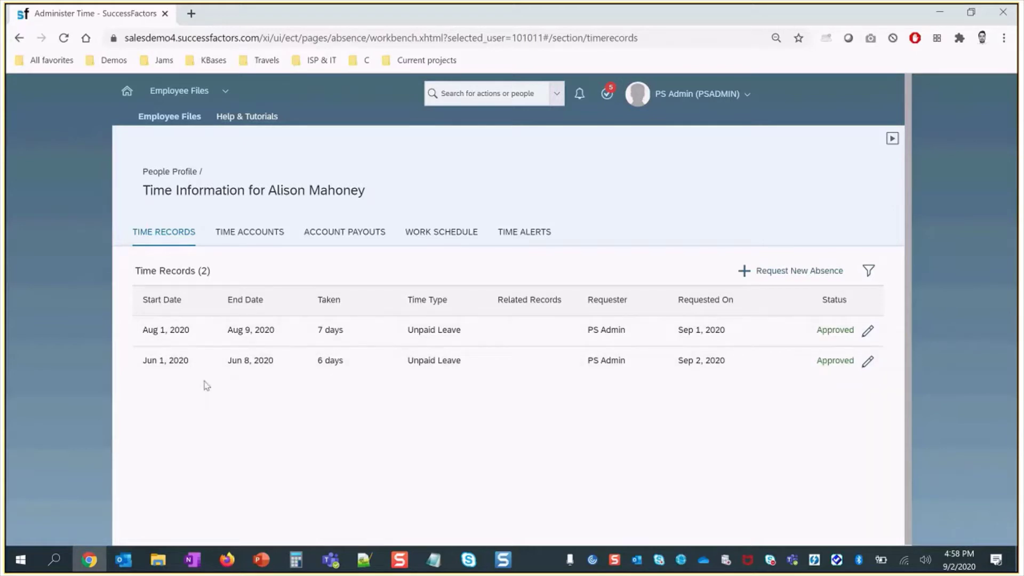
pyautogui.press('alt')
pyautogui.press('Print')
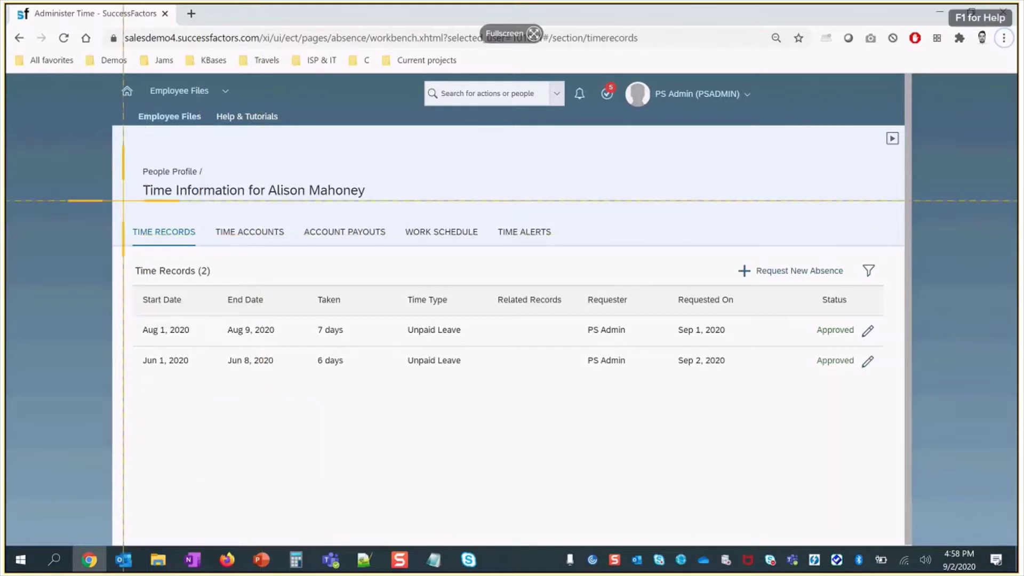
# - Capture the Time Records region into Snagit and outline the Taken column in red
pyautogui.moveTo(122, 154); pyautogui.dragTo(896, 391)
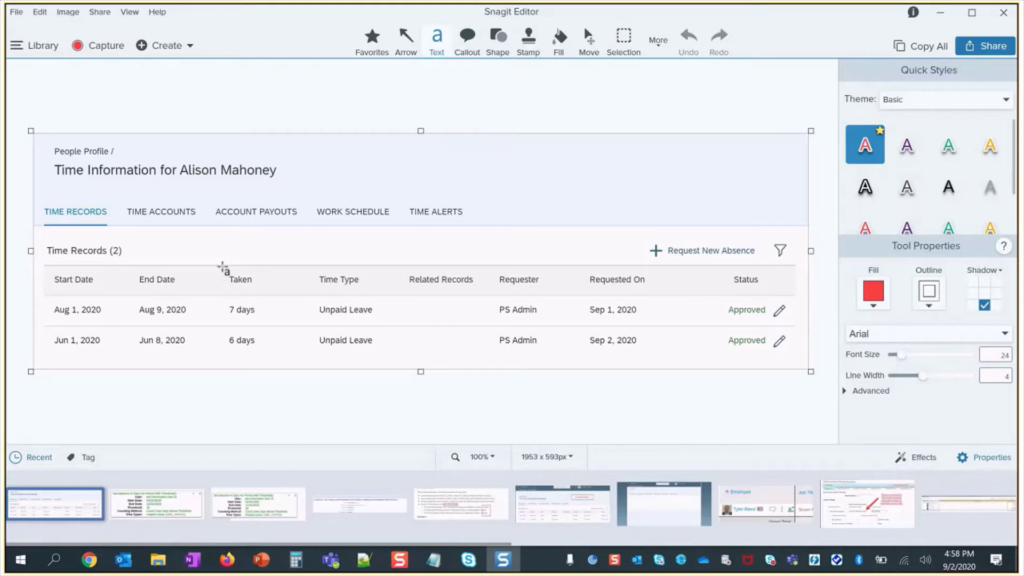
pyautogui.moveTo(226, 274); pyautogui.dragTo(273, 356)
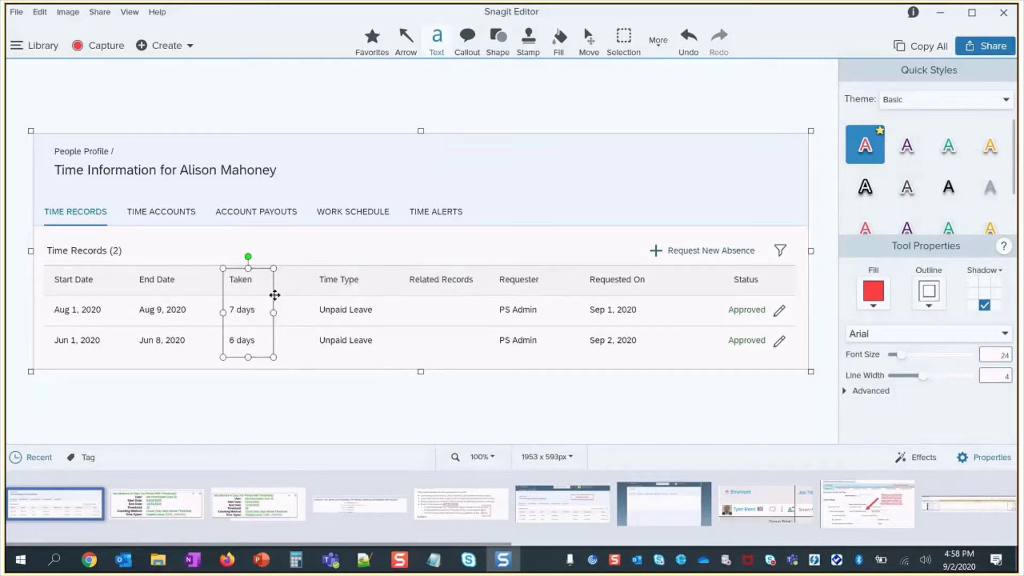
pyautogui.press('u')
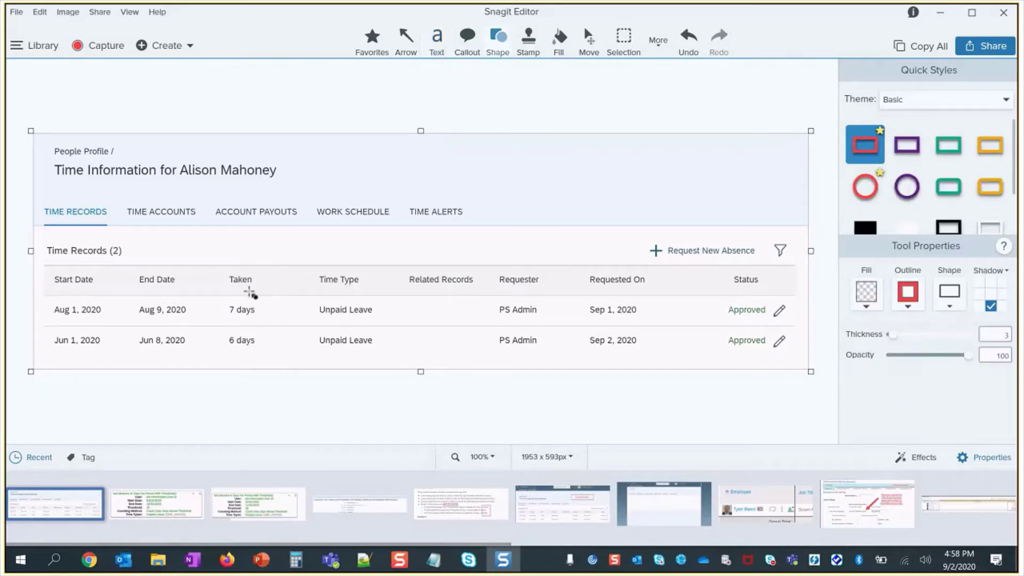
pyautogui.moveTo(222, 265); pyautogui.dragTo(267, 359)
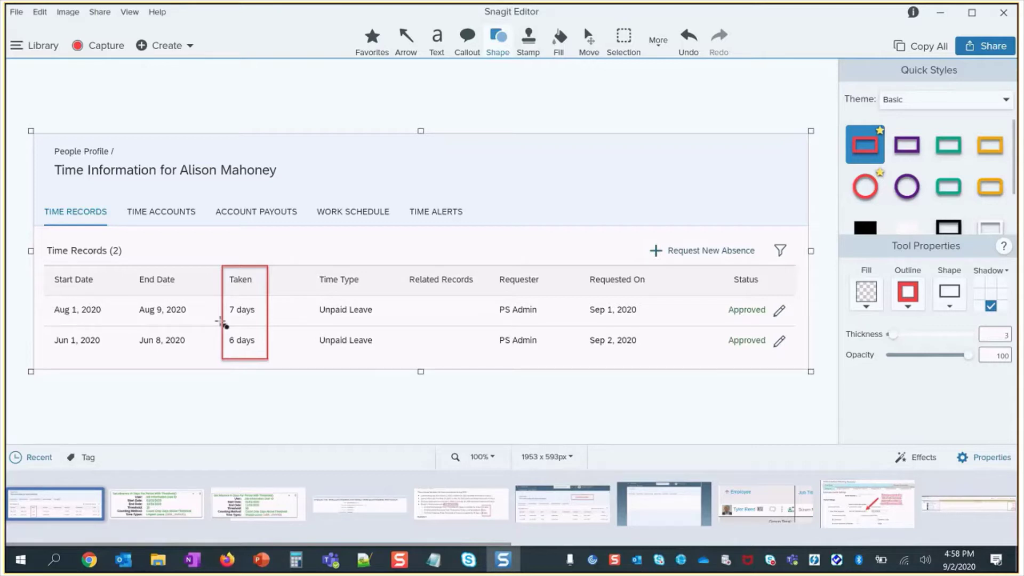
pyautogui.click(222, 319)
pyautogui.click(268, 302)
pyautogui.click(244, 323)
# - Outline both absences' start and end dates in red and delete the extra Taken outline
pyautogui.moveTo(45, 296); pyautogui.dragTo(194, 356)
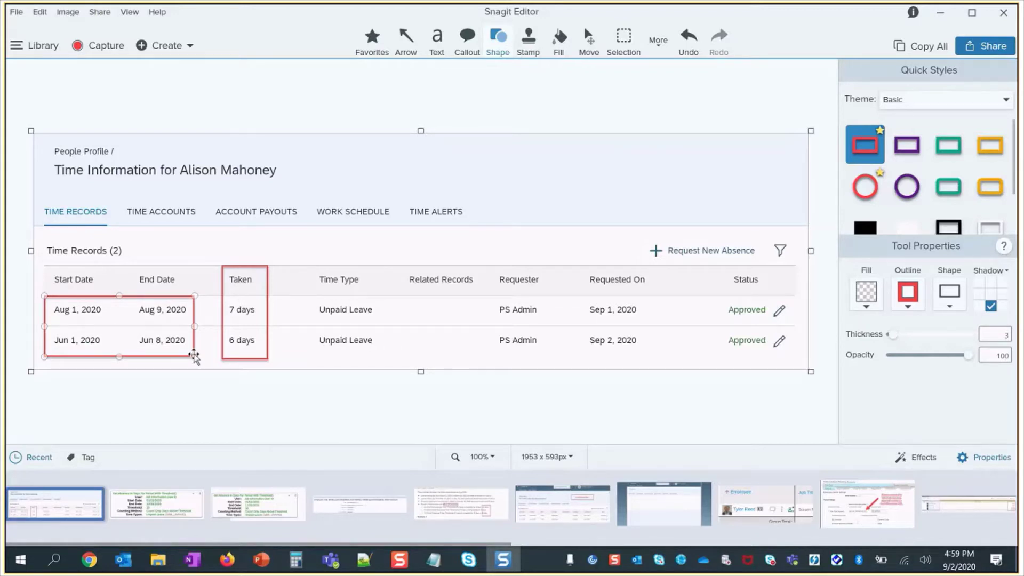
pyautogui.click(223, 329)
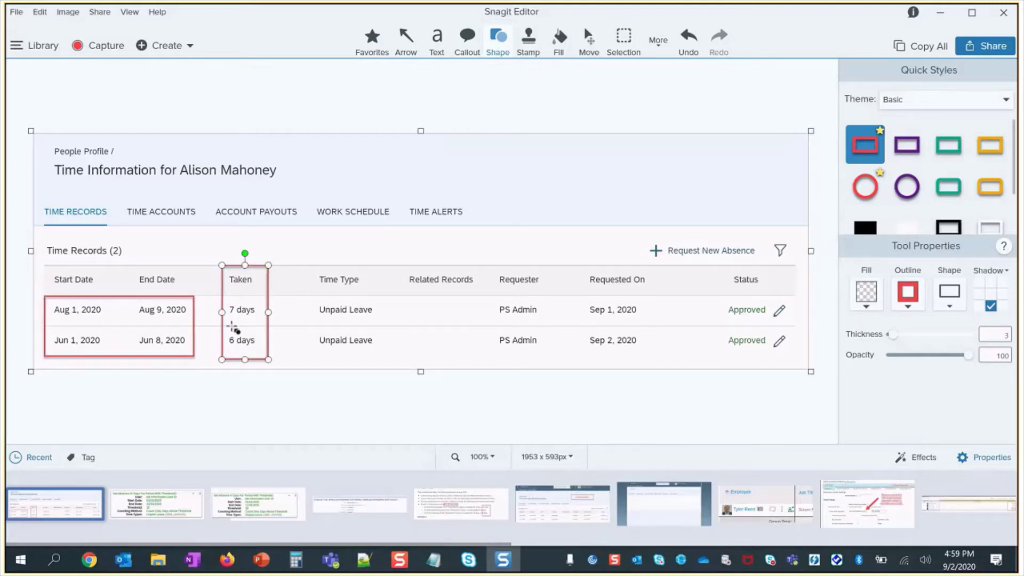
pyautogui.press('Delete')
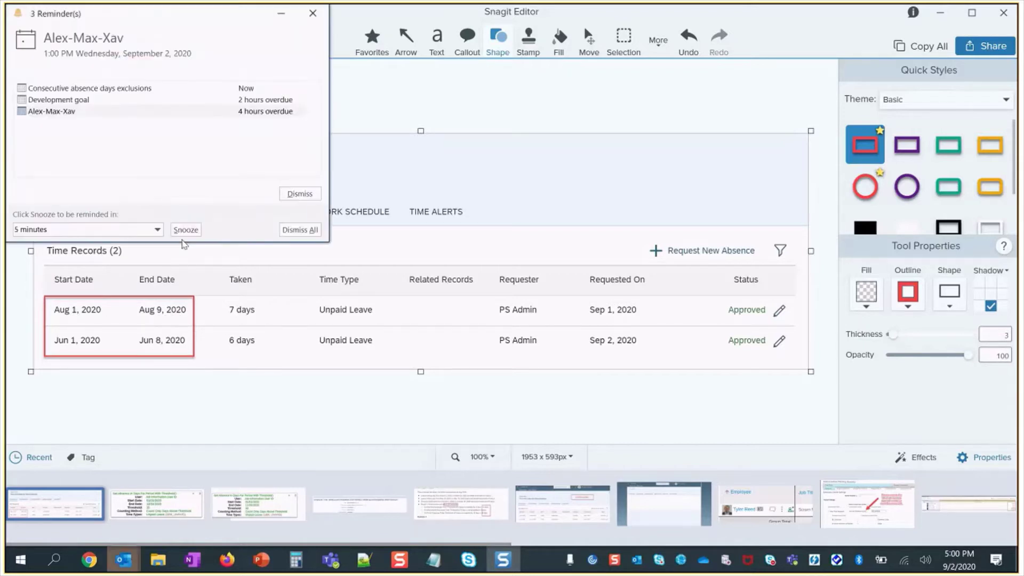
pyautogui.click(300, 230)
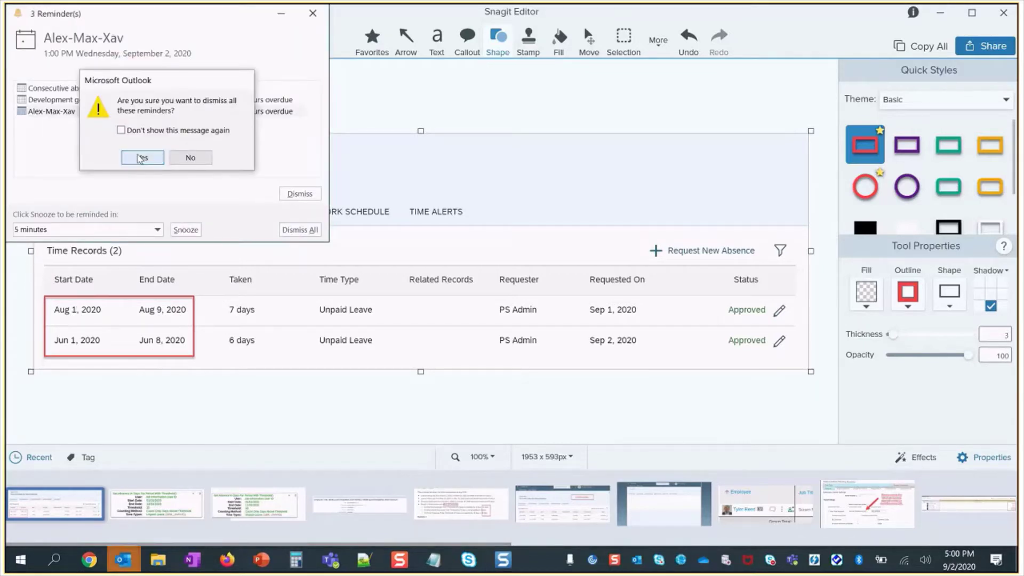
pyautogui.press('Return')
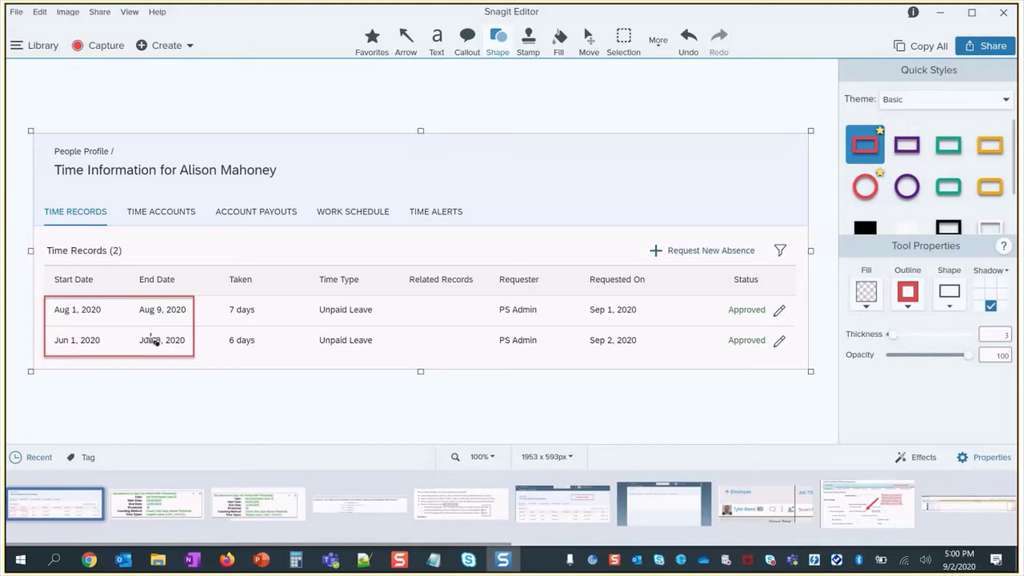
# - Go from Admin Center through Compensation Home to the 2020 Salary Planning plan's Eligibility page
pyautogui.click(91, 563)
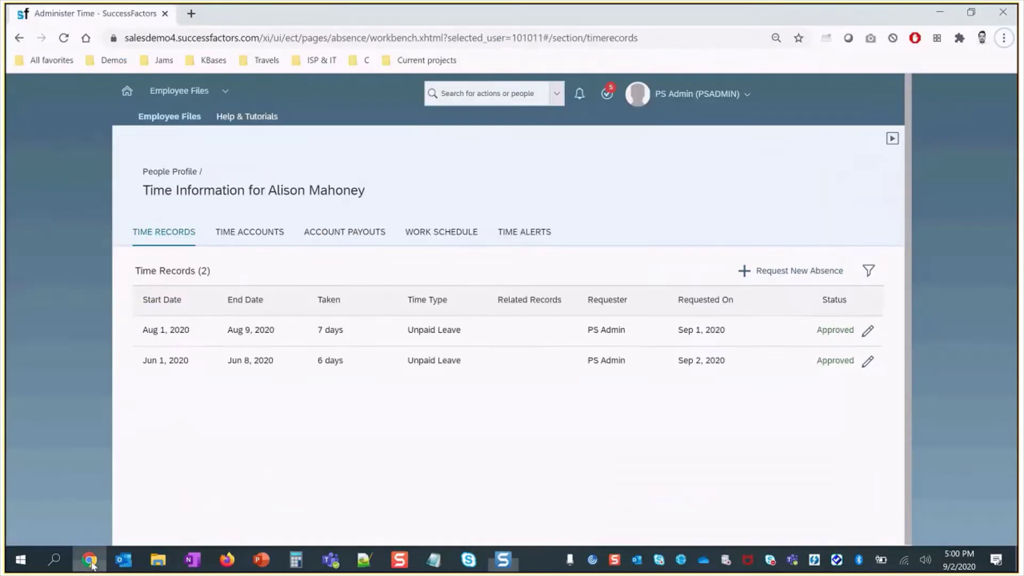
pyautogui.click(661, 94)
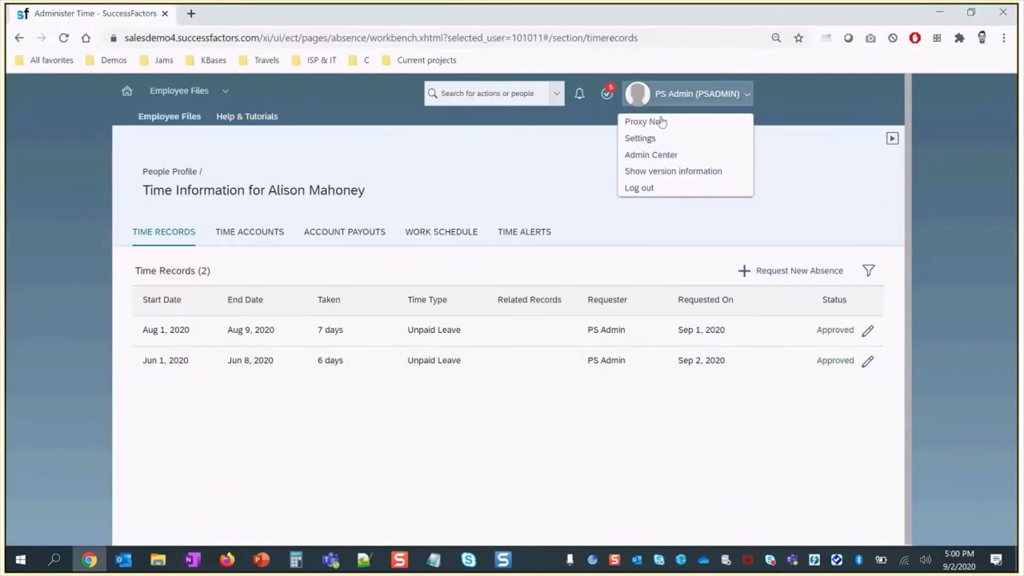
pyautogui.click(660, 159)
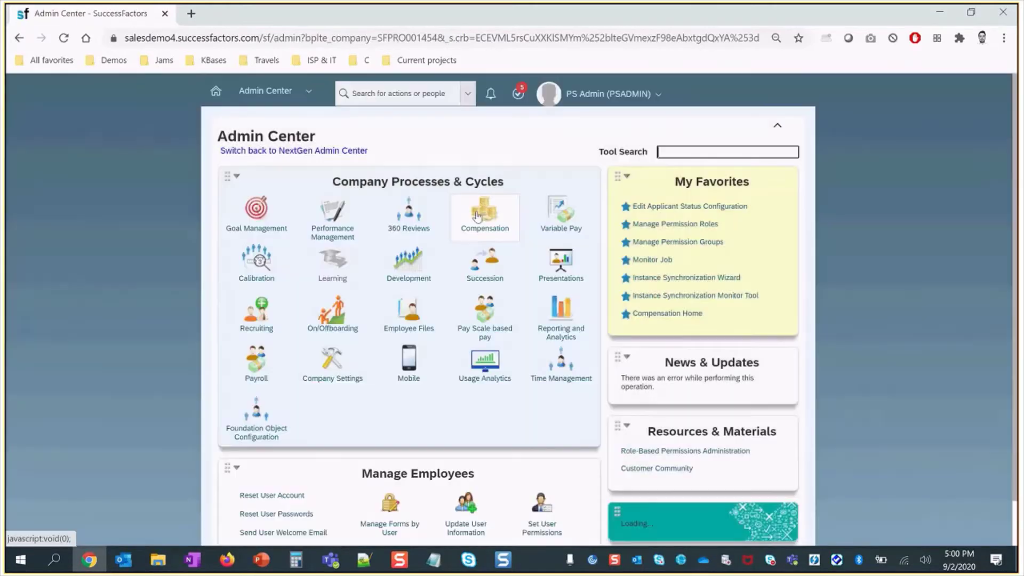
pyautogui.click(478, 216)
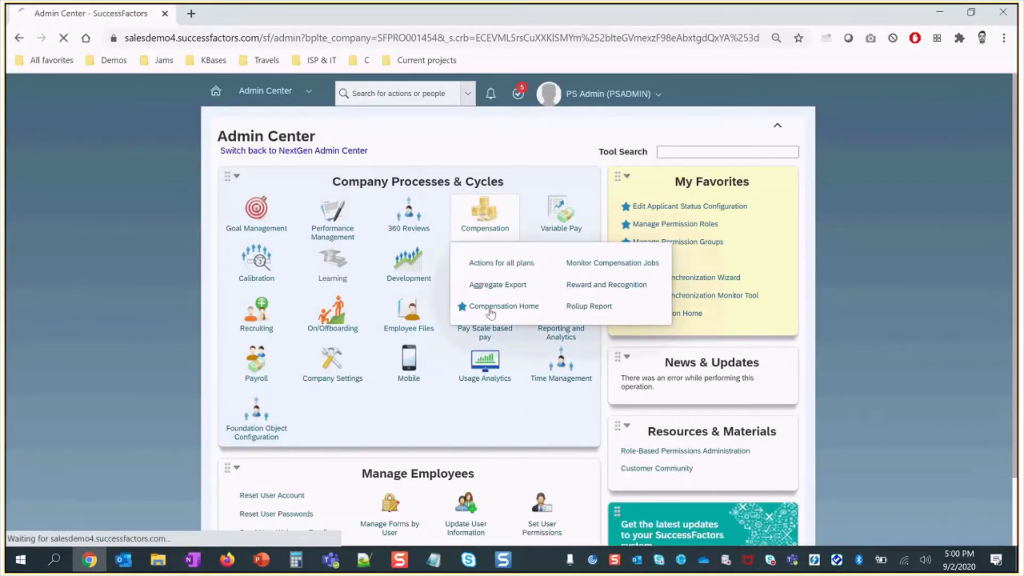
pyautogui.click(488, 304)
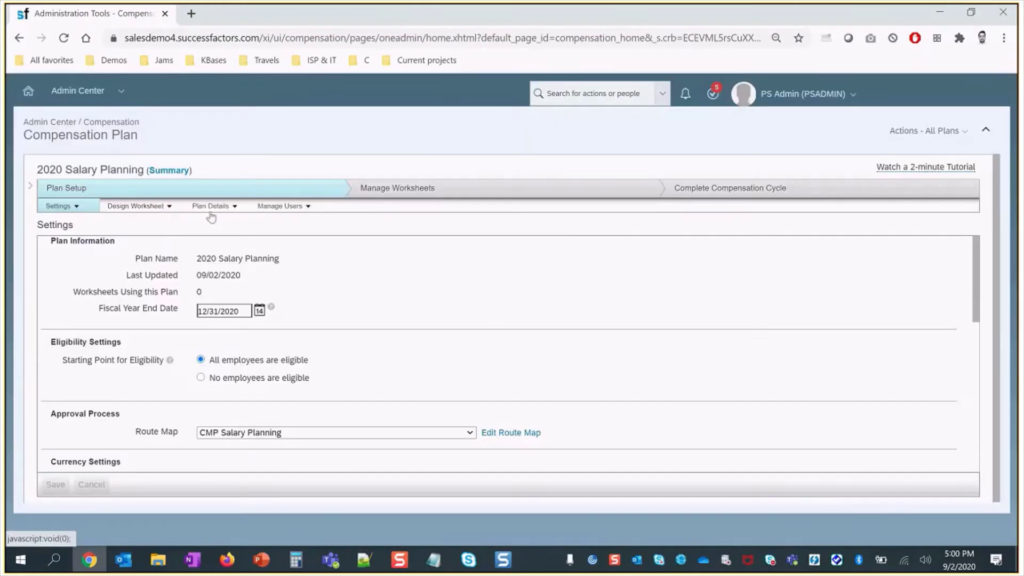
pyautogui.click(212, 207)
pyautogui.click(207, 242)
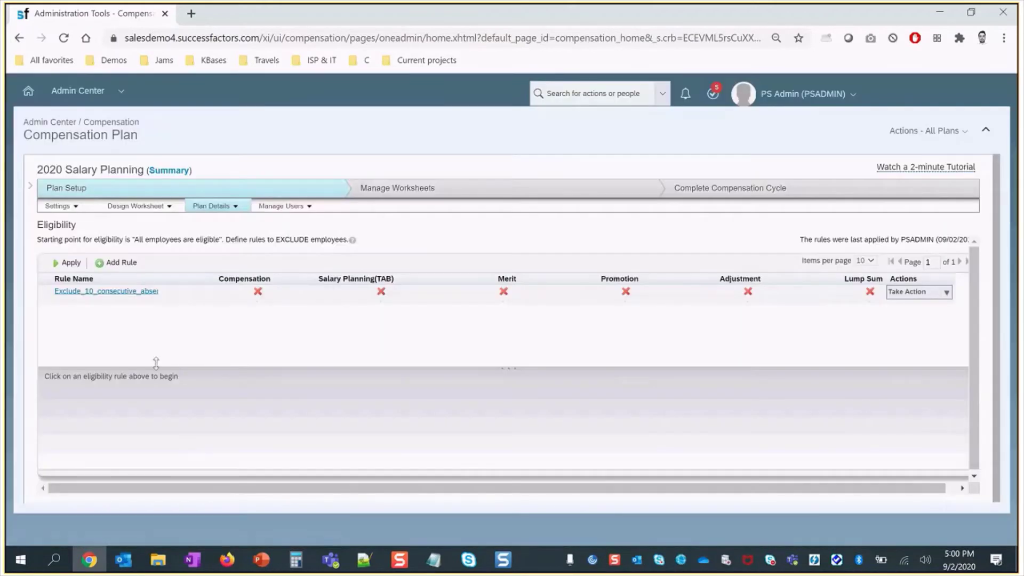
# - Apply all 2020 Salary Planning eligibility rules, confirming with Continue
pyautogui.click(66, 262)
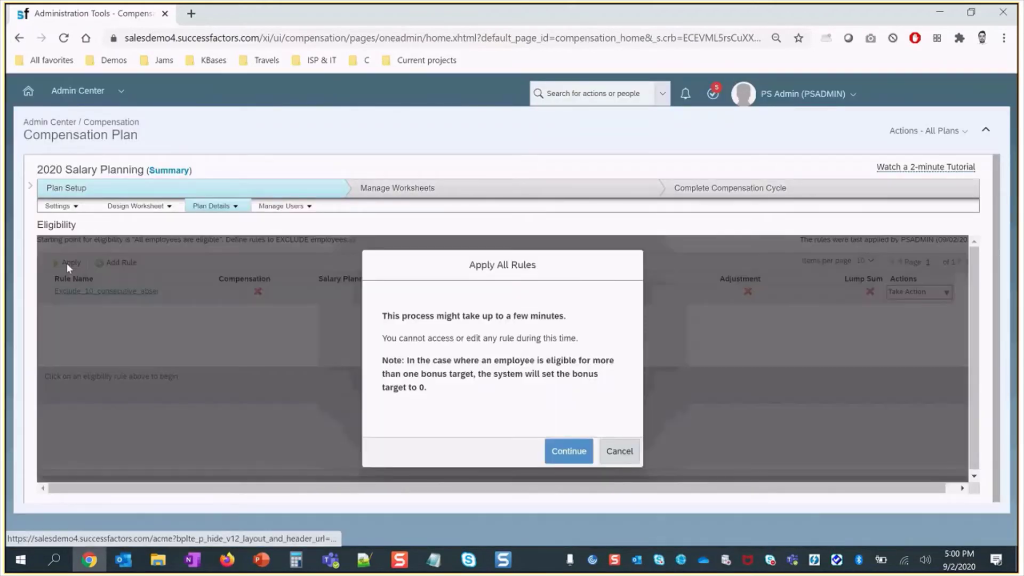
pyautogui.click(569, 451)
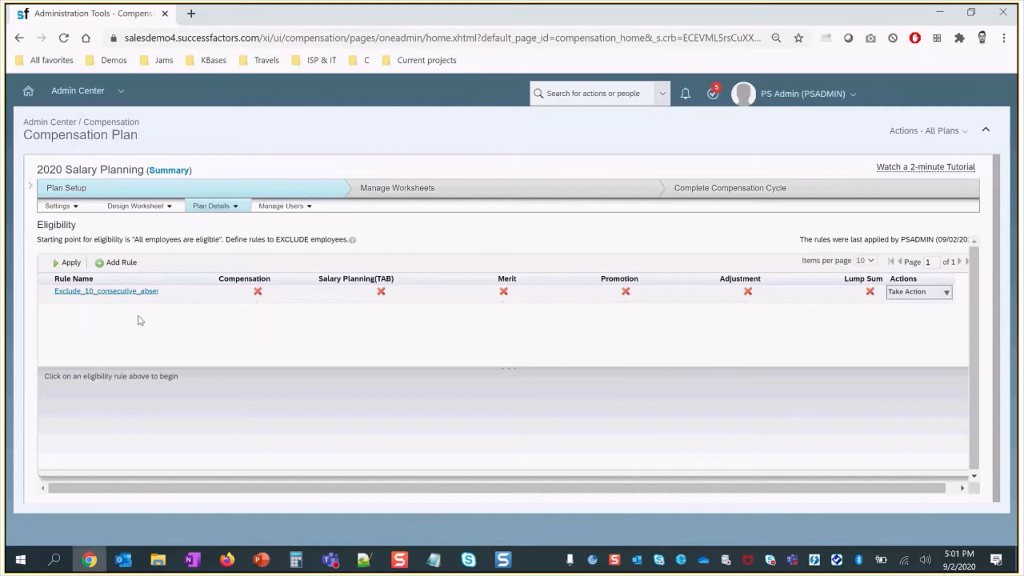
# - Export Ineligible Users as CSV from Define Planners' Troubleshooting Information and open the download
pyautogui.click(290, 207)
pyautogui.click(287, 224)
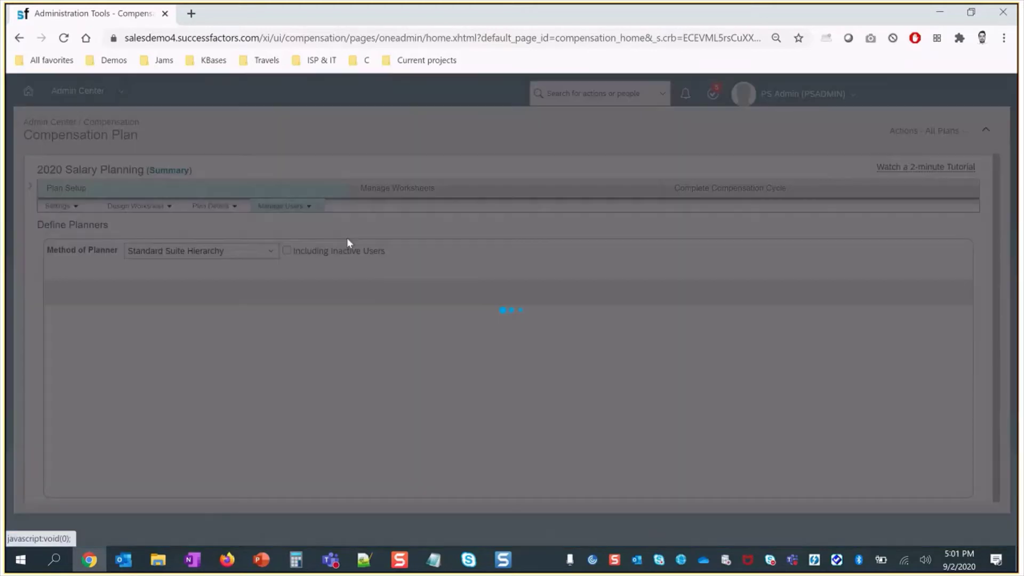
pyautogui.click(868, 299)
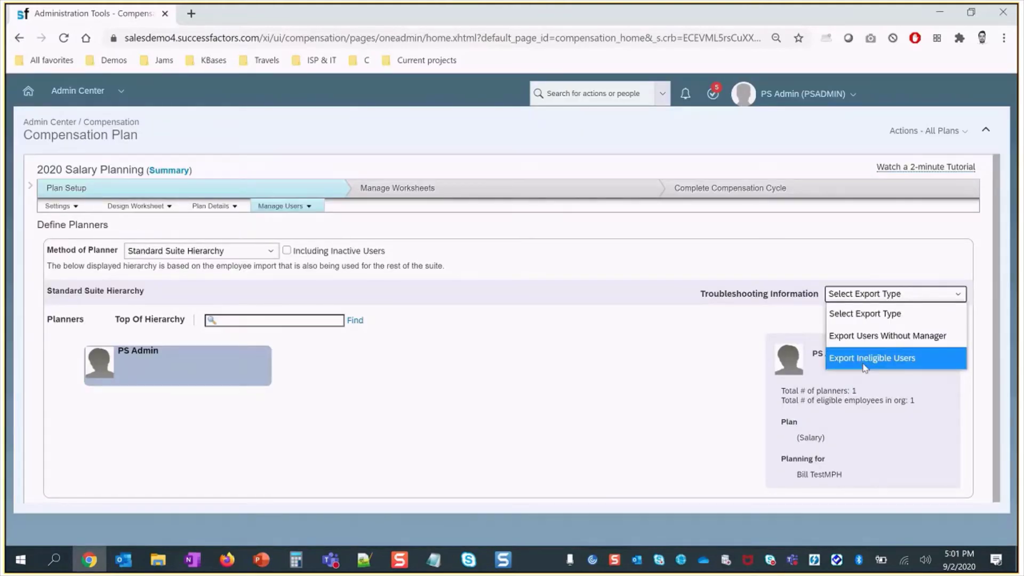
pyautogui.click(865, 367)
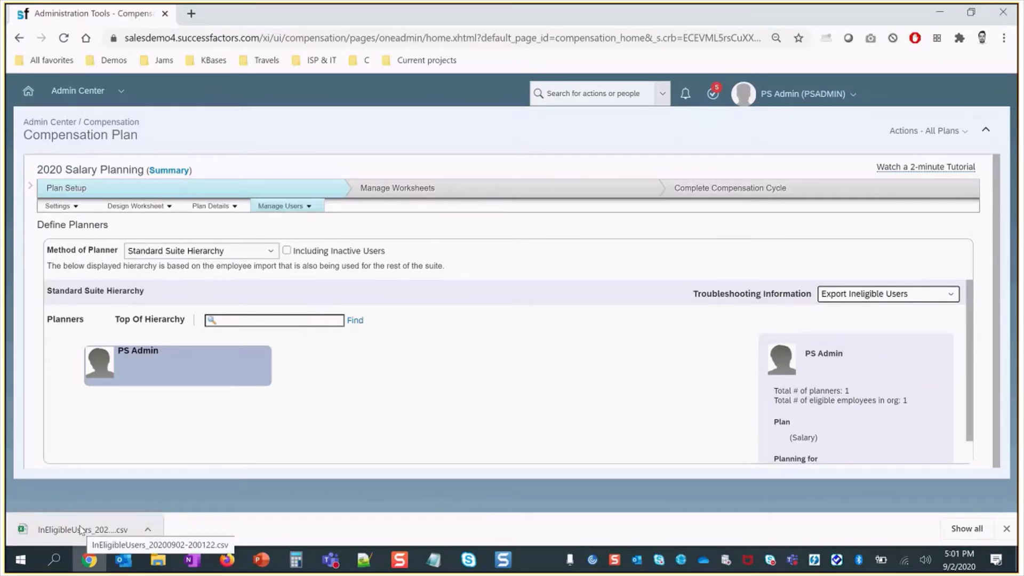
pyautogui.click(81, 530)
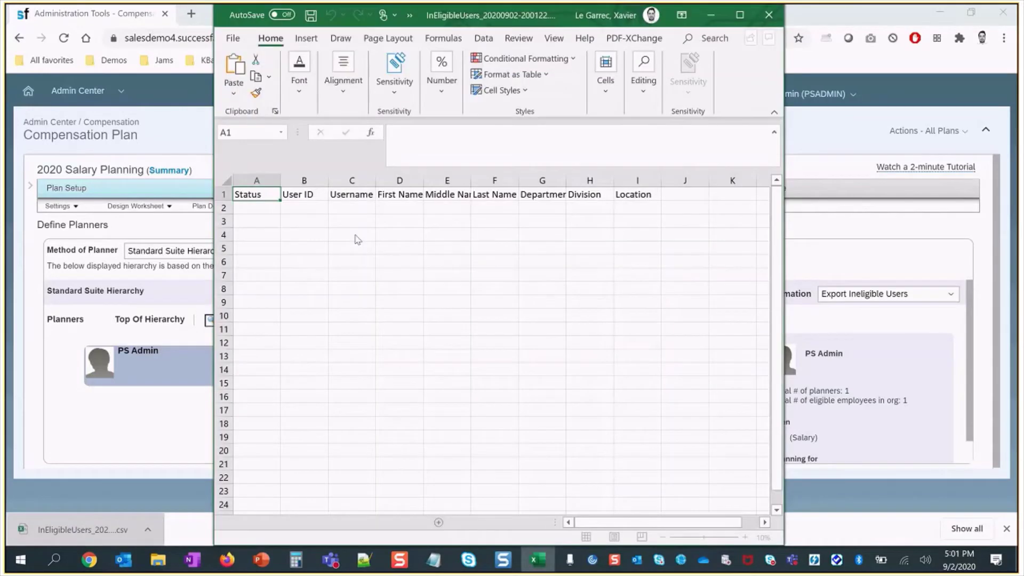
# - Check that the InEligibleUsers CSV has only headers, Status to Location, with no users, then close Excel
pyautogui.click(258, 208)
pyautogui.click(274, 235)
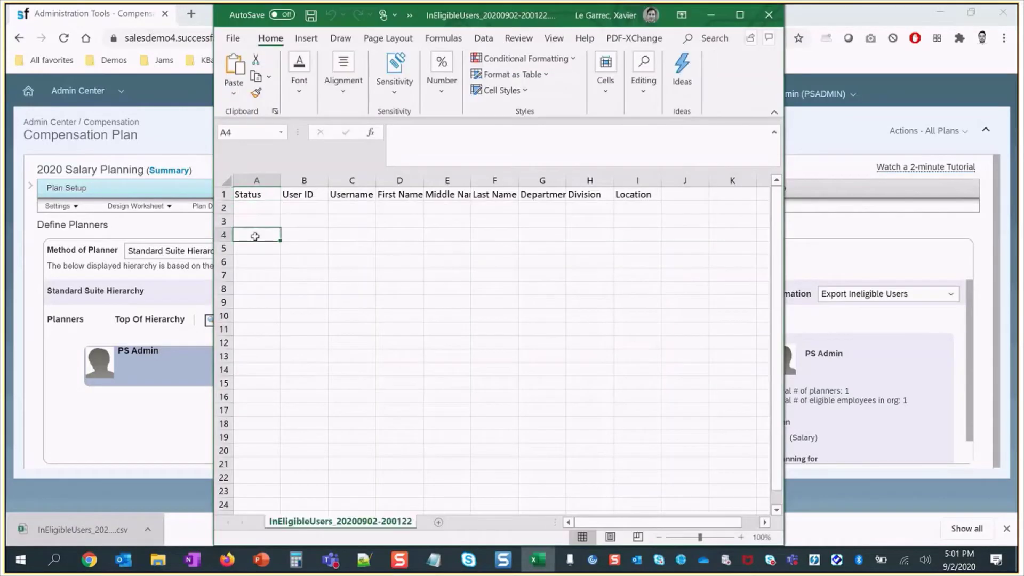
pyautogui.click(276, 248)
pyautogui.click(256, 221)
pyautogui.click(255, 210)
pyautogui.click(257, 249)
pyautogui.click(256, 234)
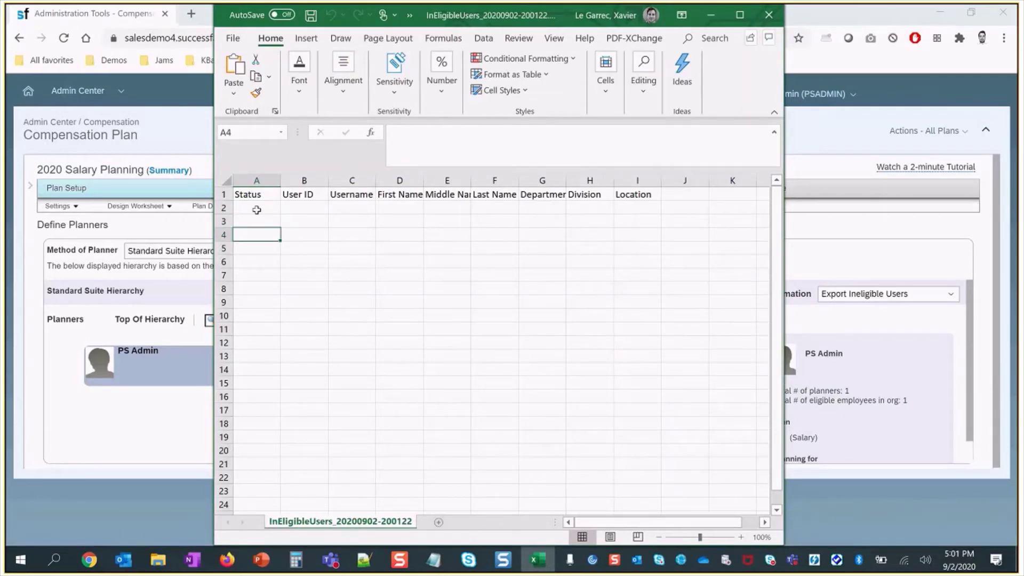
pyautogui.click(256, 209)
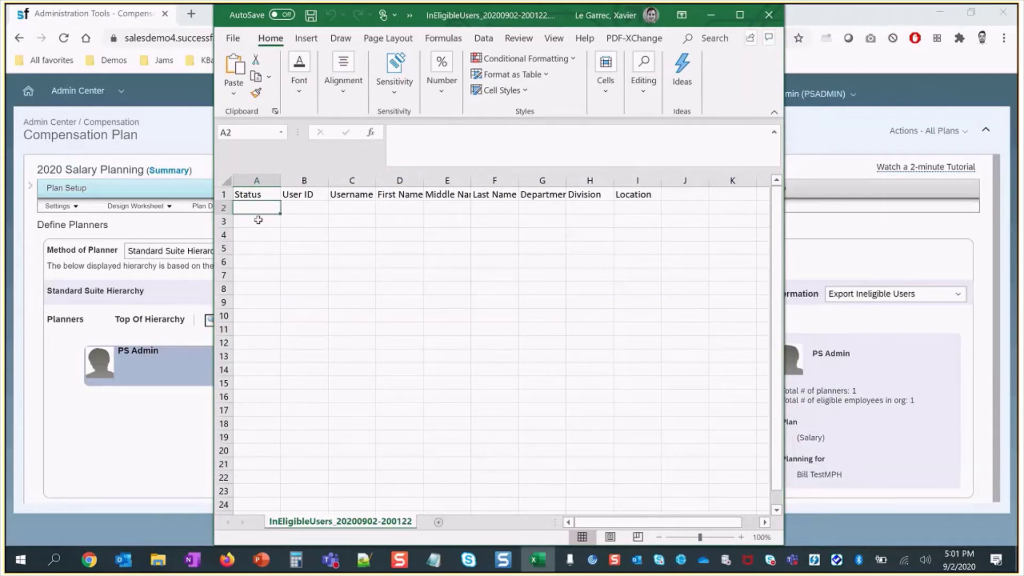
pyautogui.click(266, 259)
pyautogui.click(265, 223)
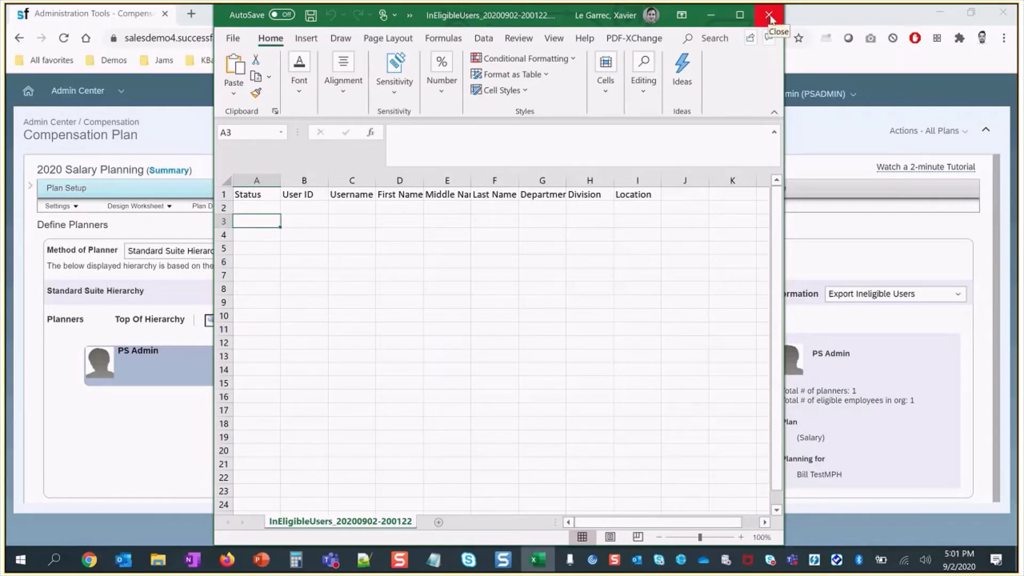
pyautogui.click(769, 16)
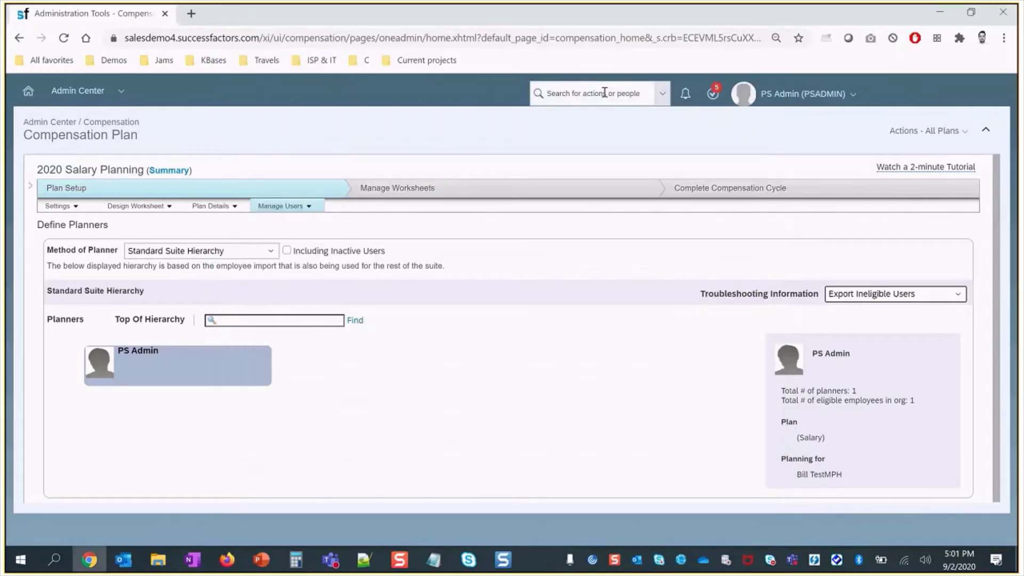
# - Find the test employee and open her Time Off administration showing two Unpaid Leave absences
pyautogui.click(604, 93)
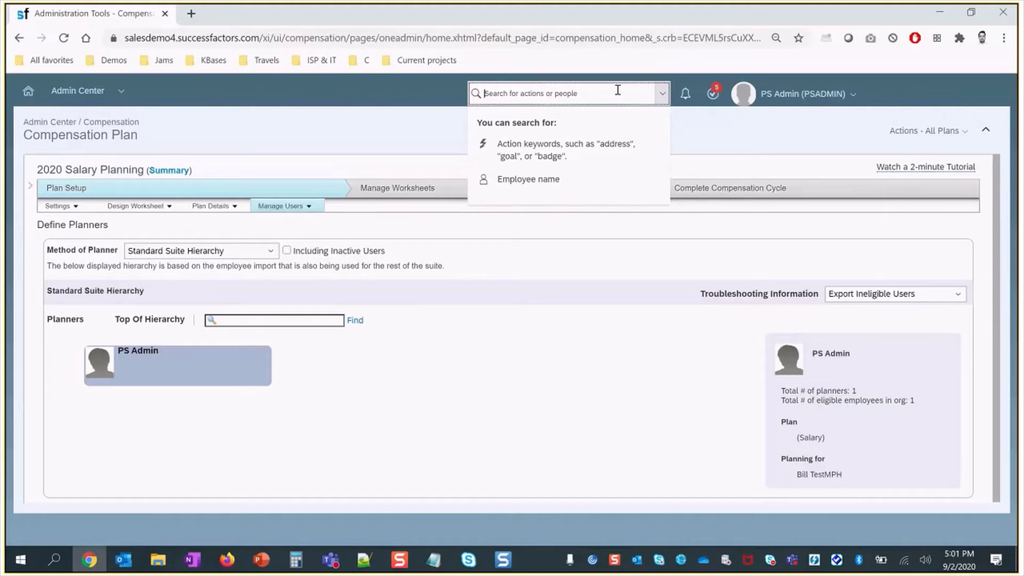
pyautogui.write('alison')
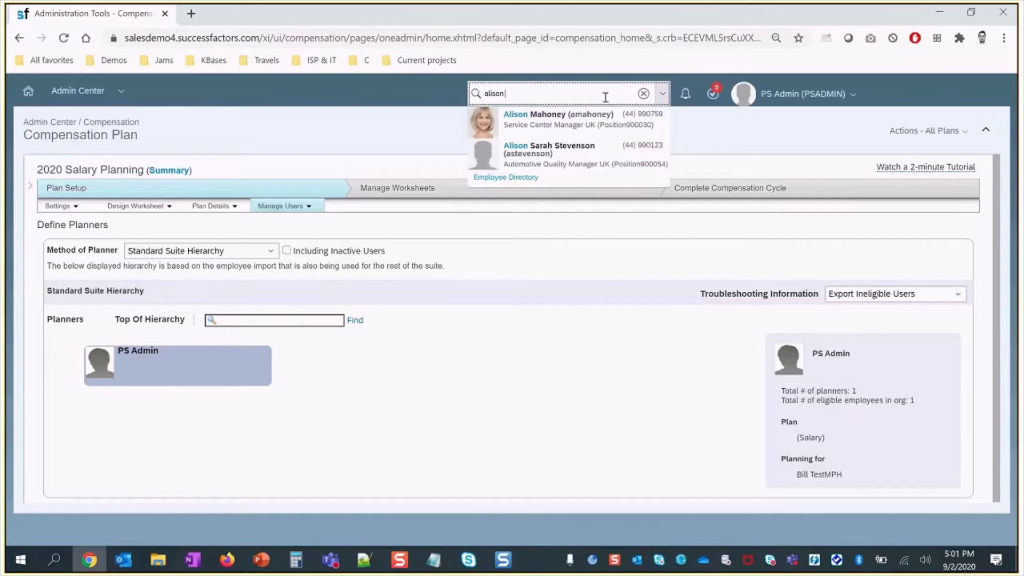
pyautogui.click(565, 115)
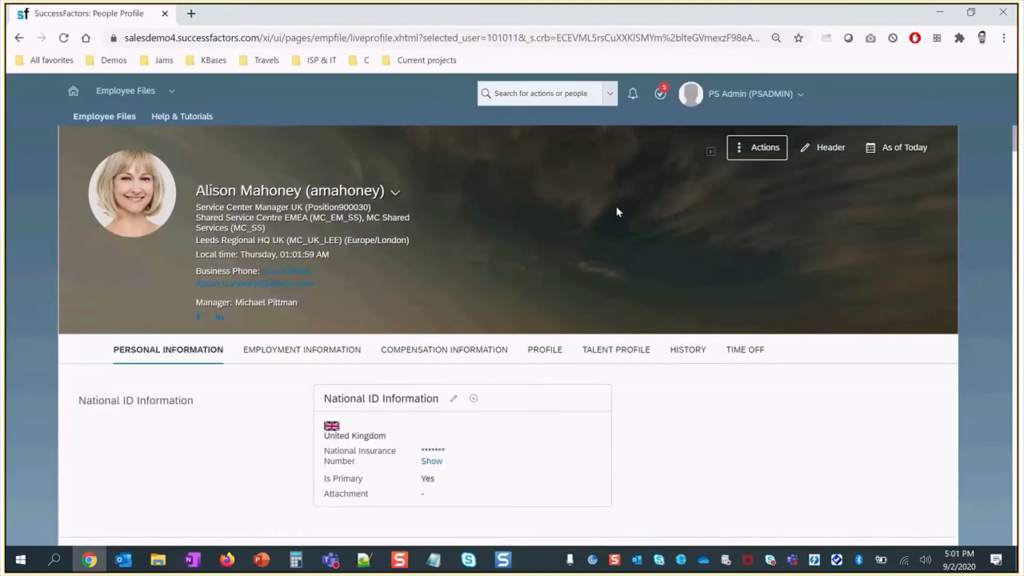
pyautogui.click(742, 351)
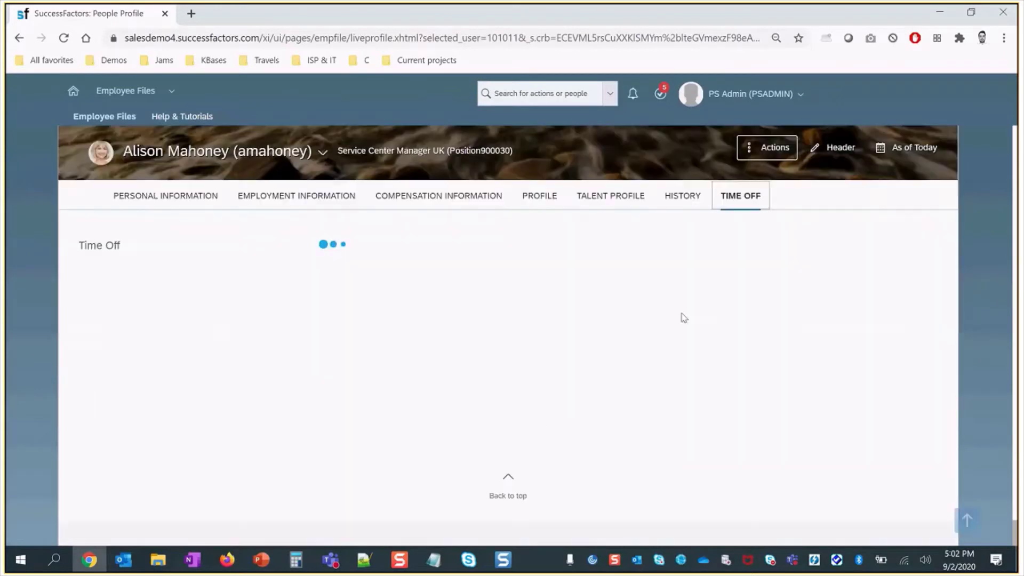
pyautogui.click(355, 373)
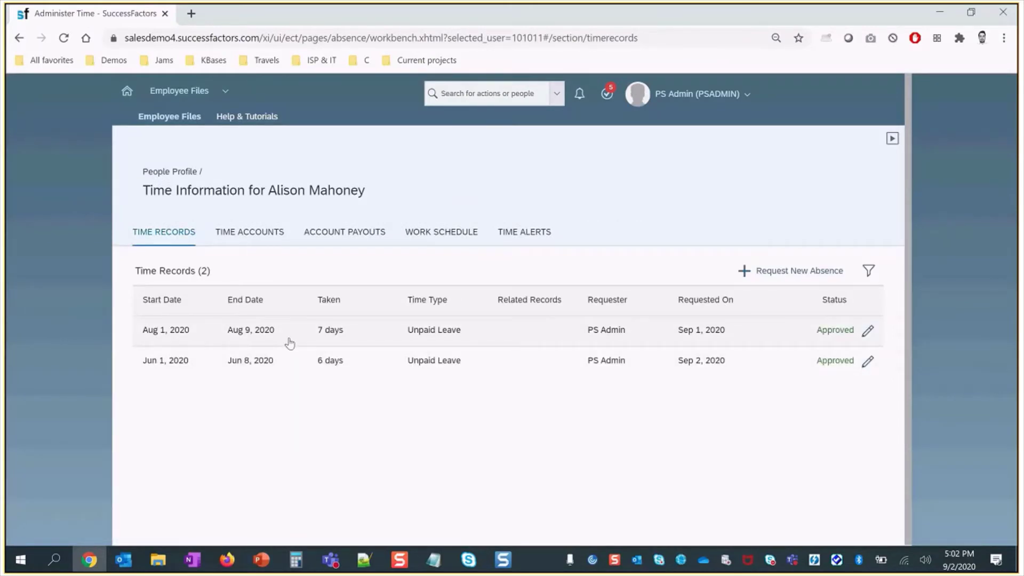
# - Change the August Unpaid Leave end date to Aug 11, 2020 (9 days) and submit it
pyautogui.click(866, 334)
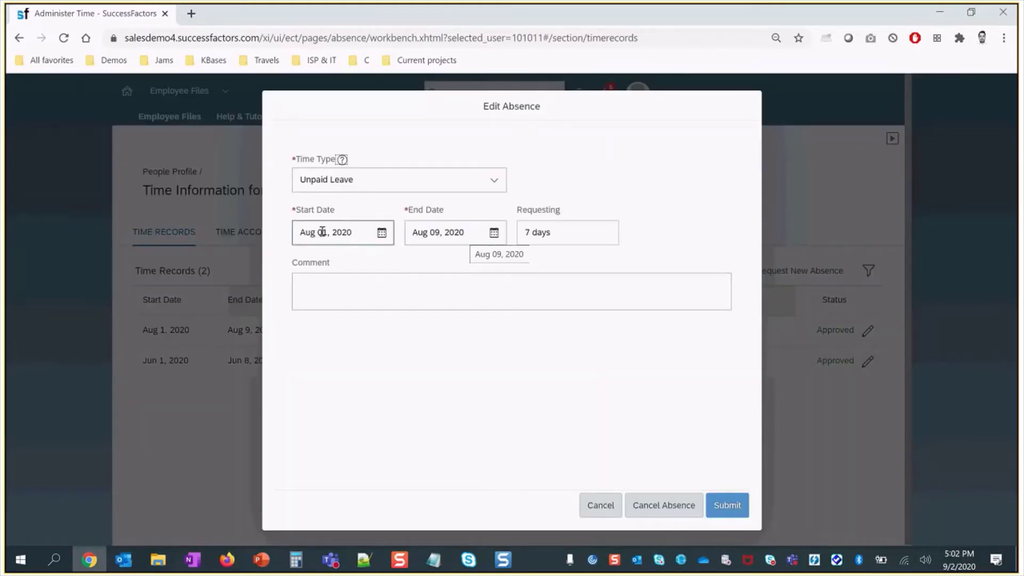
pyautogui.click(442, 235)
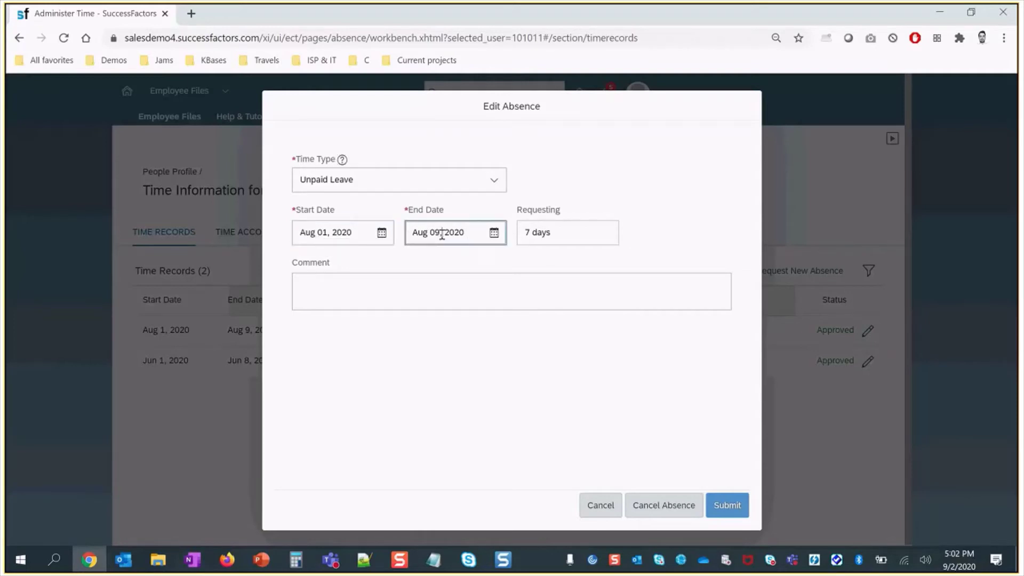
pyautogui.click(494, 233)
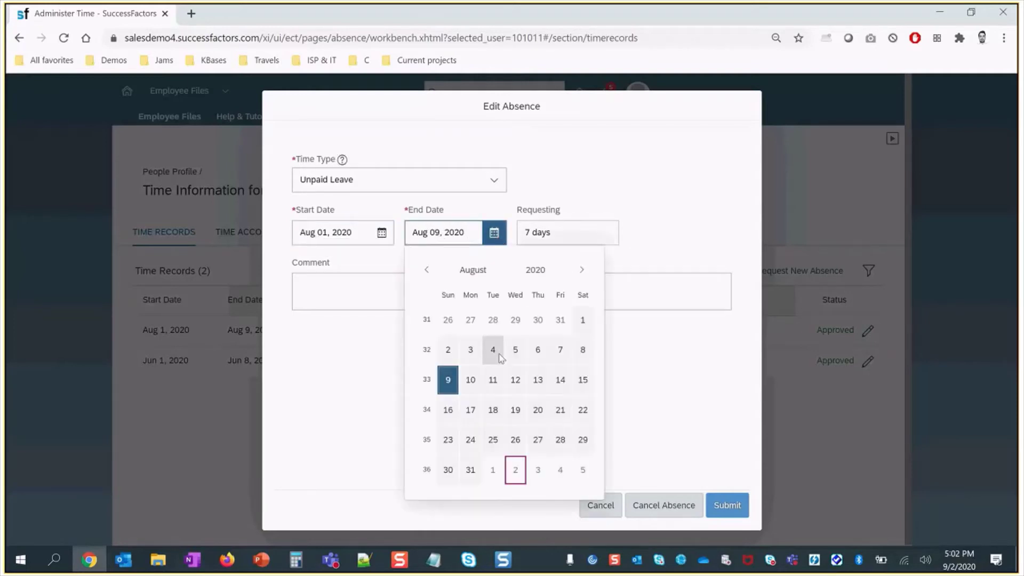
pyautogui.click(493, 380)
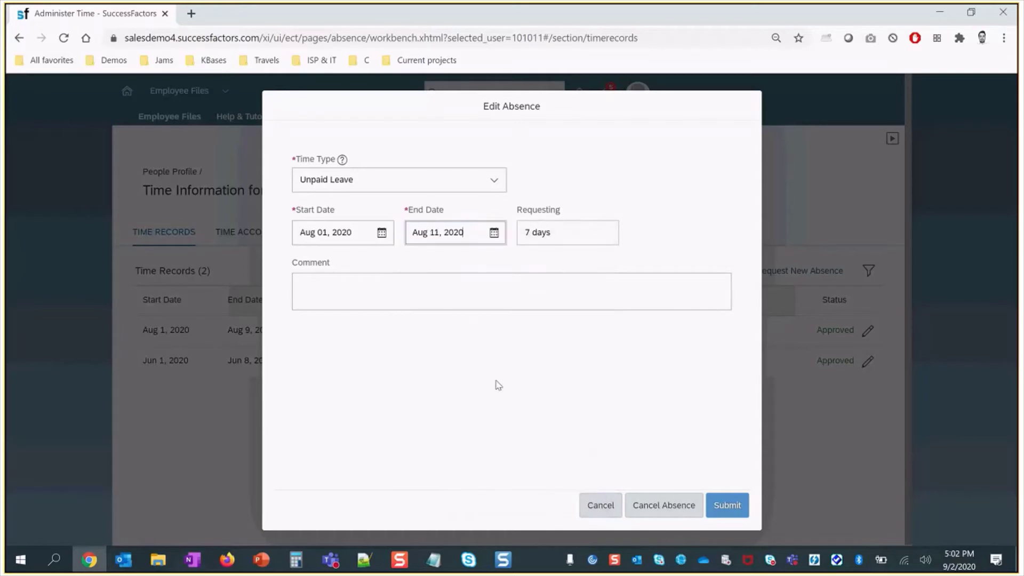
pyautogui.click(637, 408)
pyautogui.click(722, 513)
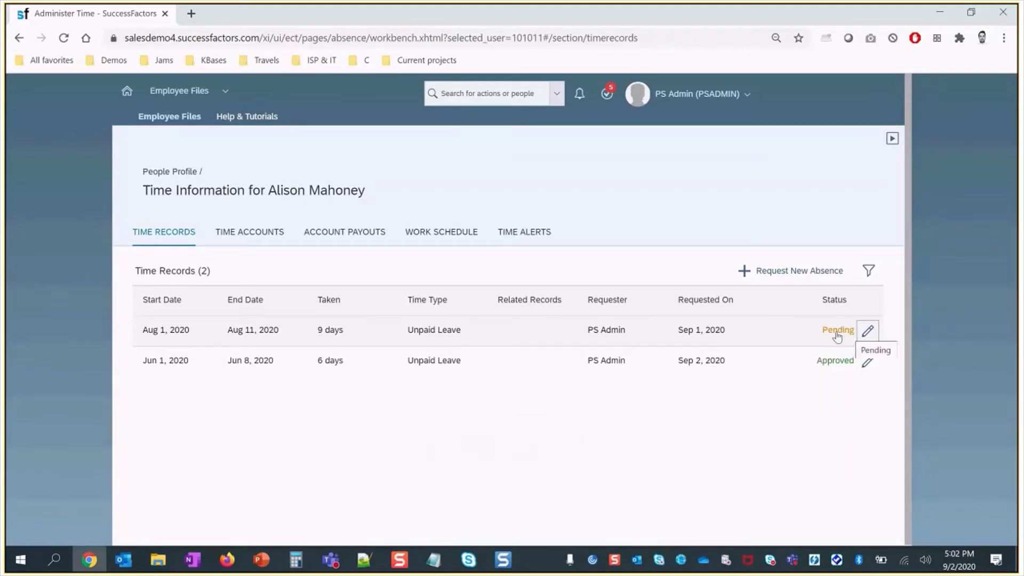
# - Open the Manage Workflow Requests page through the admin search
pyautogui.click(492, 93)
pyautogui.write('manage')
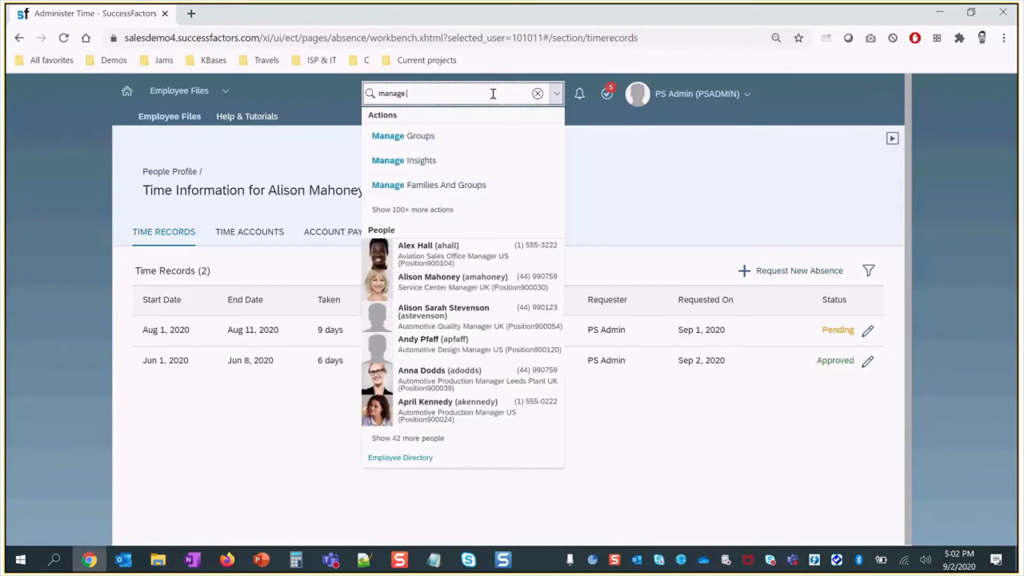
pyautogui.write(' worflow')
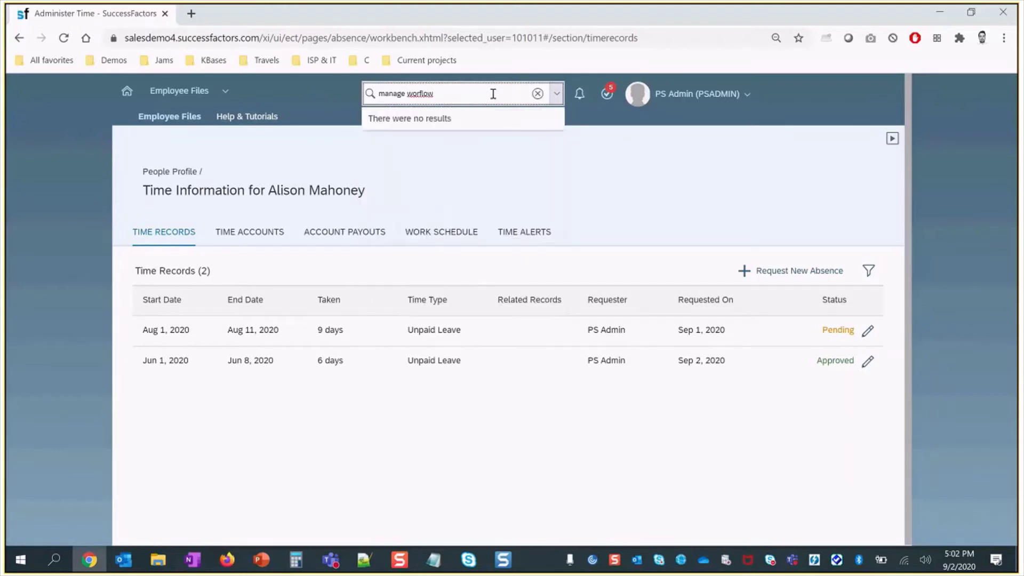
pyautogui.press('BackSpace')
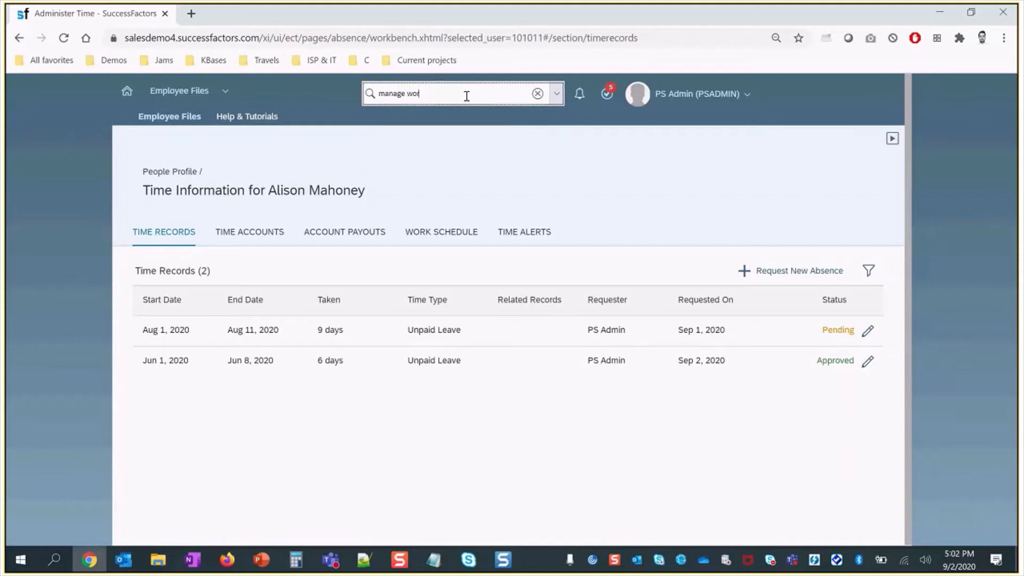
pyautogui.write('kflow')
pyautogui.click(463, 120)
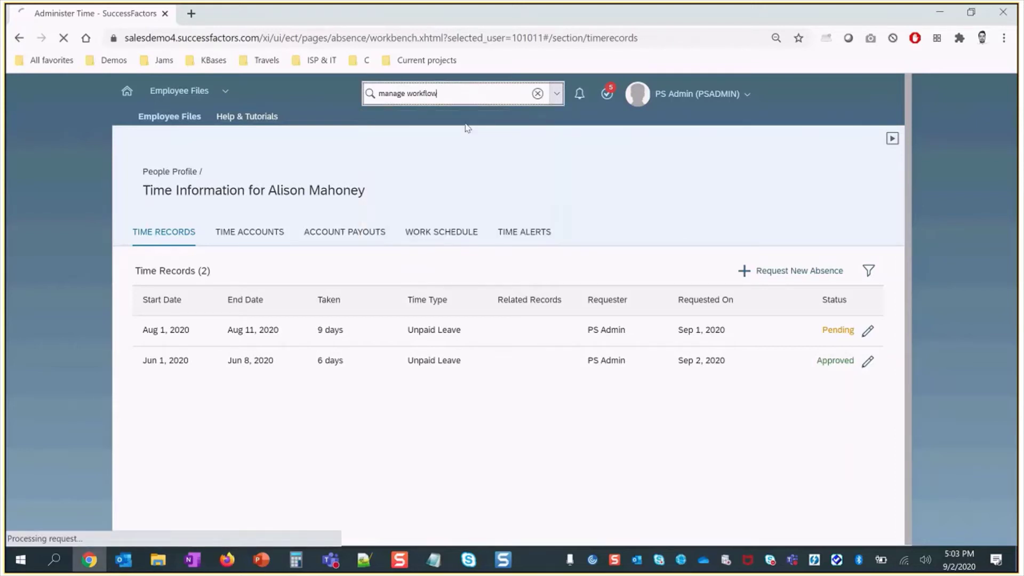
# - Search workflow requests with the test employee as Requested For
pyautogui.click(316, 233)
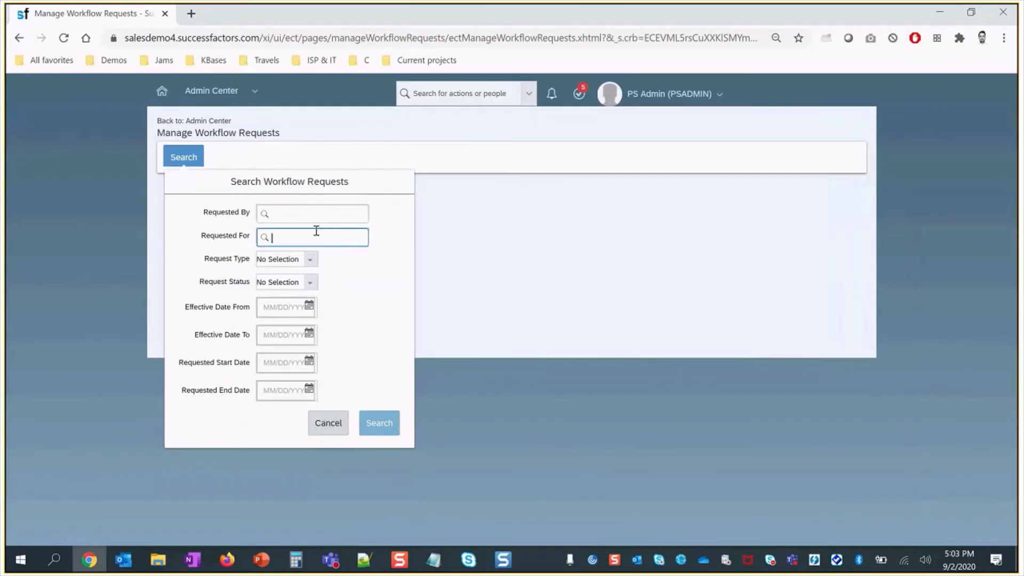
pyautogui.write('alison')
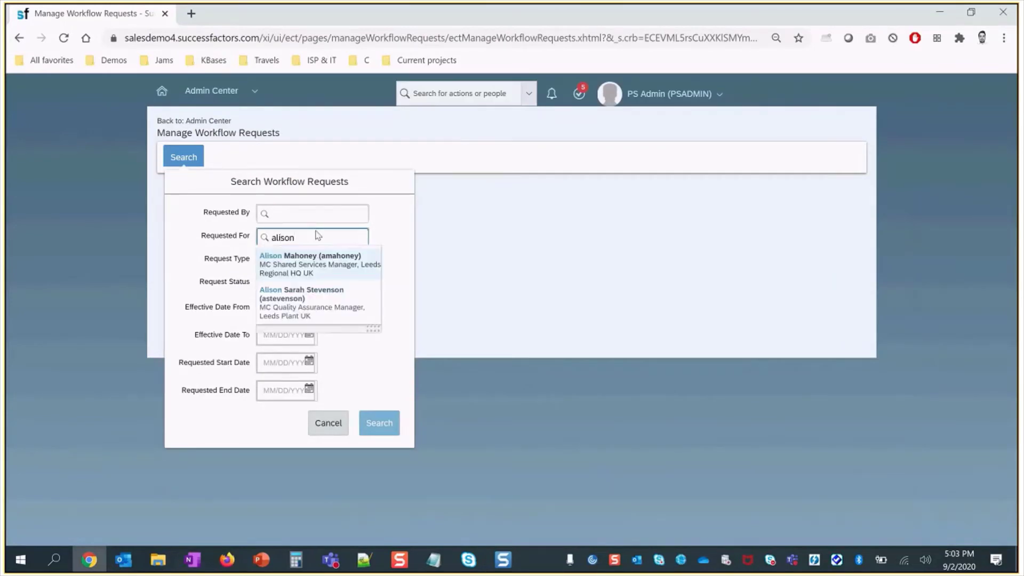
pyautogui.click(318, 261)
pyautogui.click(378, 422)
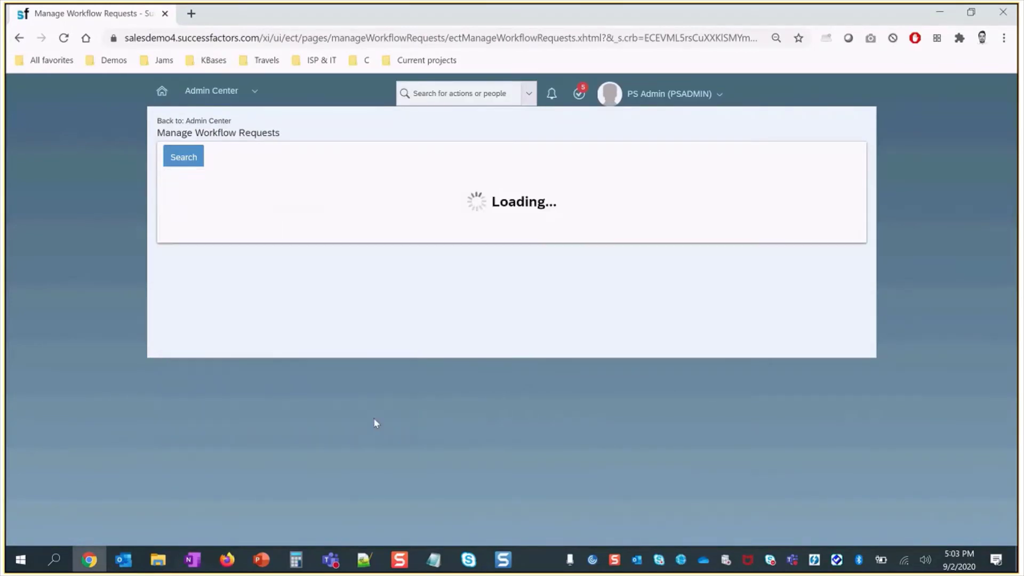
# - Remove the HR Admins UK approval step (Step 2) from the pending request
pyautogui.click(309, 445)
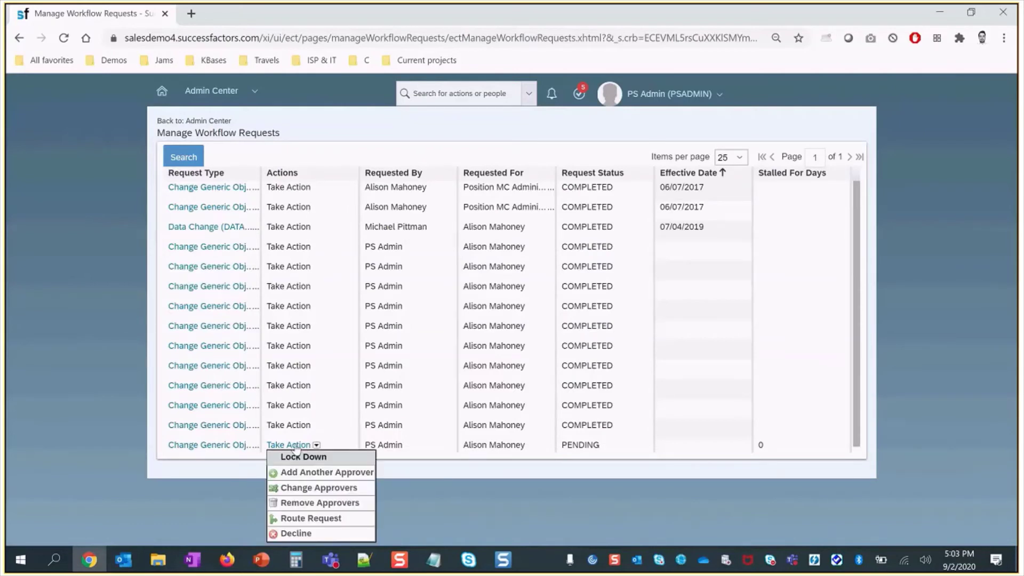
pyautogui.doubleClick(616, 455)
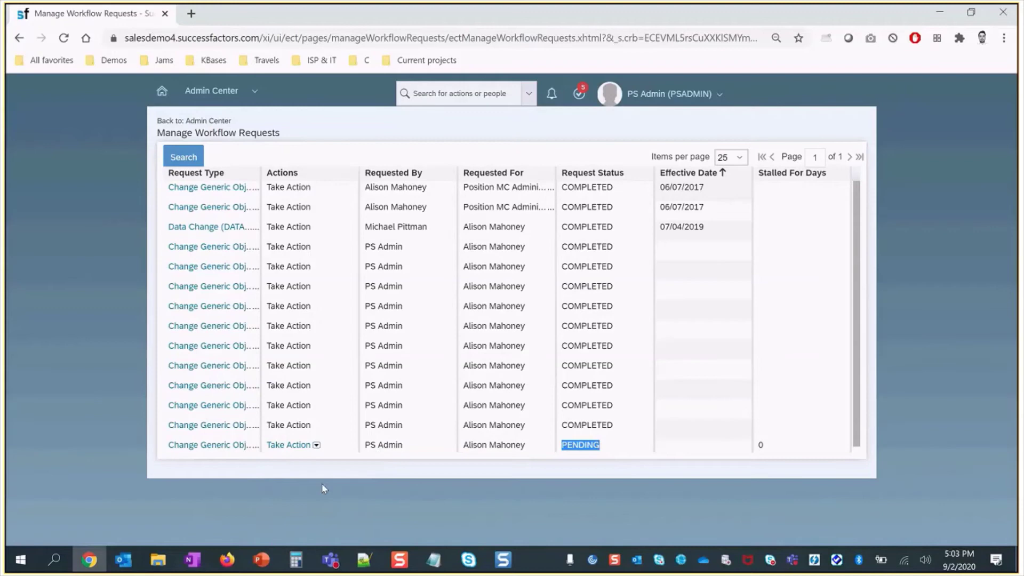
pyautogui.click(290, 447)
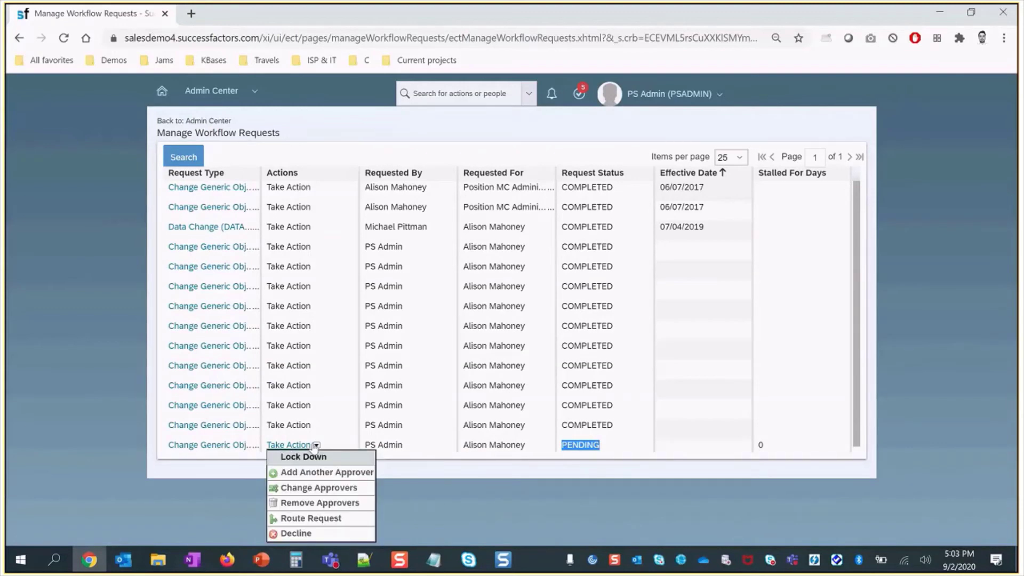
pyautogui.click(314, 501)
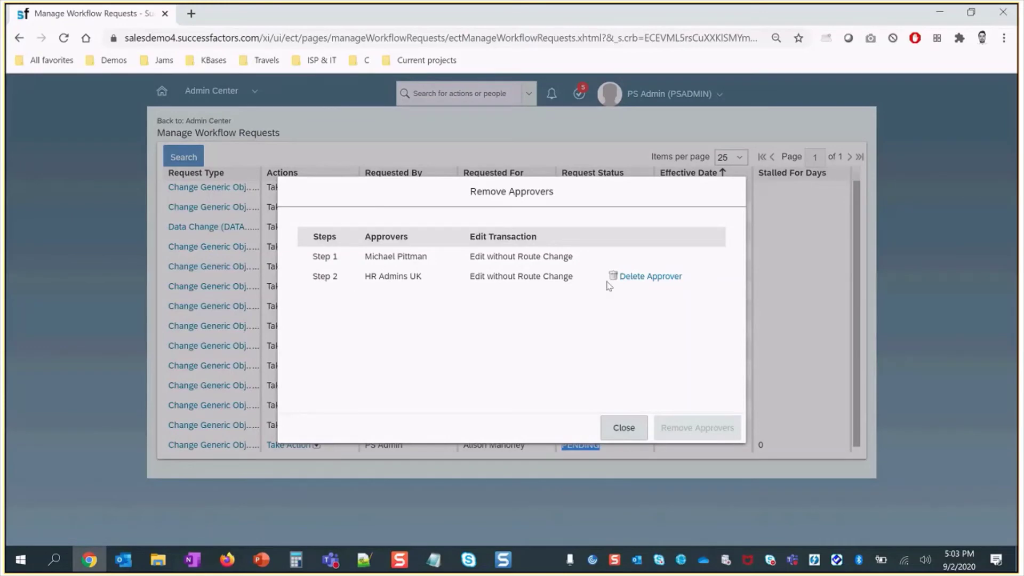
pyautogui.click(659, 277)
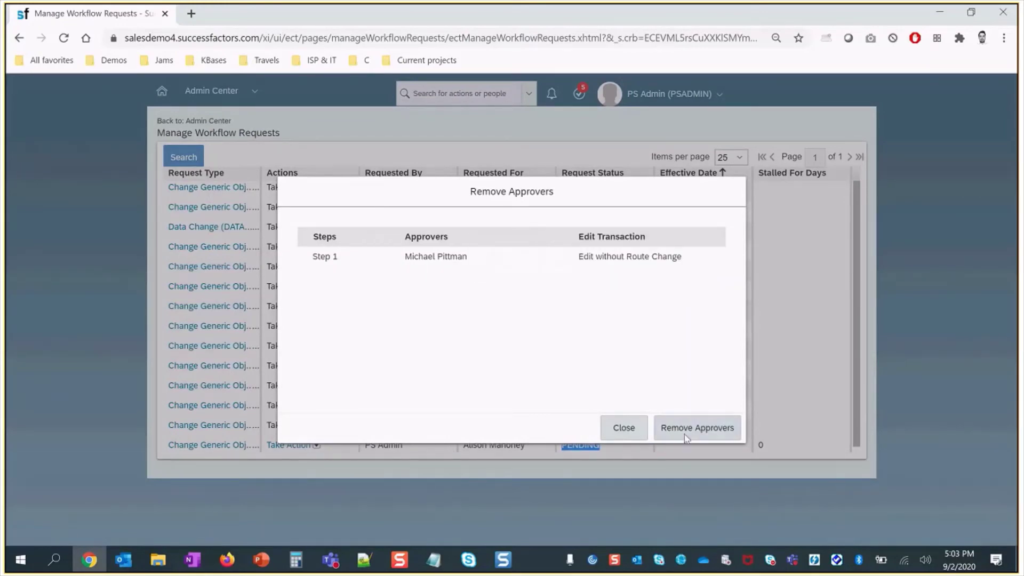
pyautogui.click(694, 427)
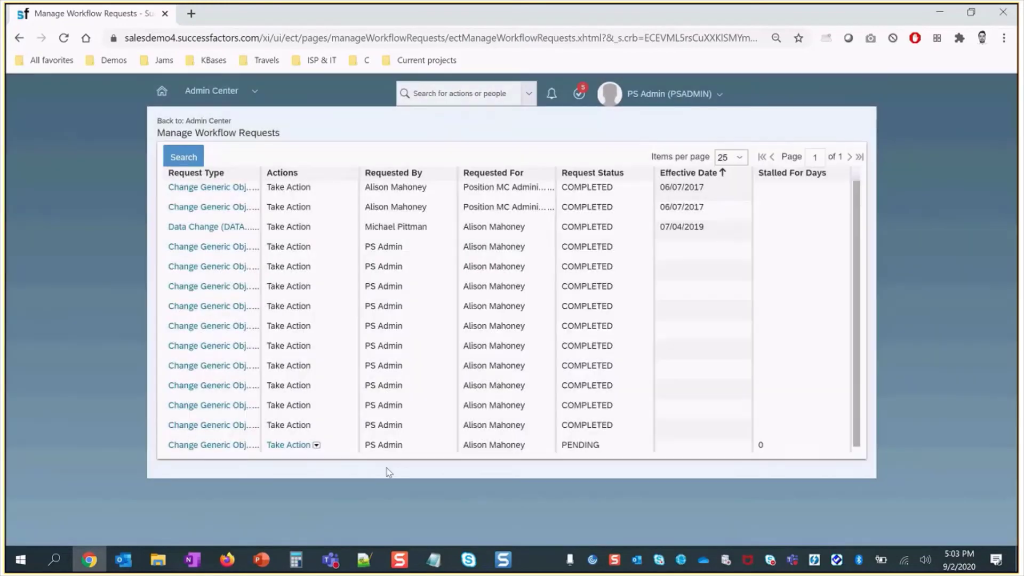
# - Reassign the step 1 approver to PSADMIN and return to the Home page
pyautogui.click(316, 445)
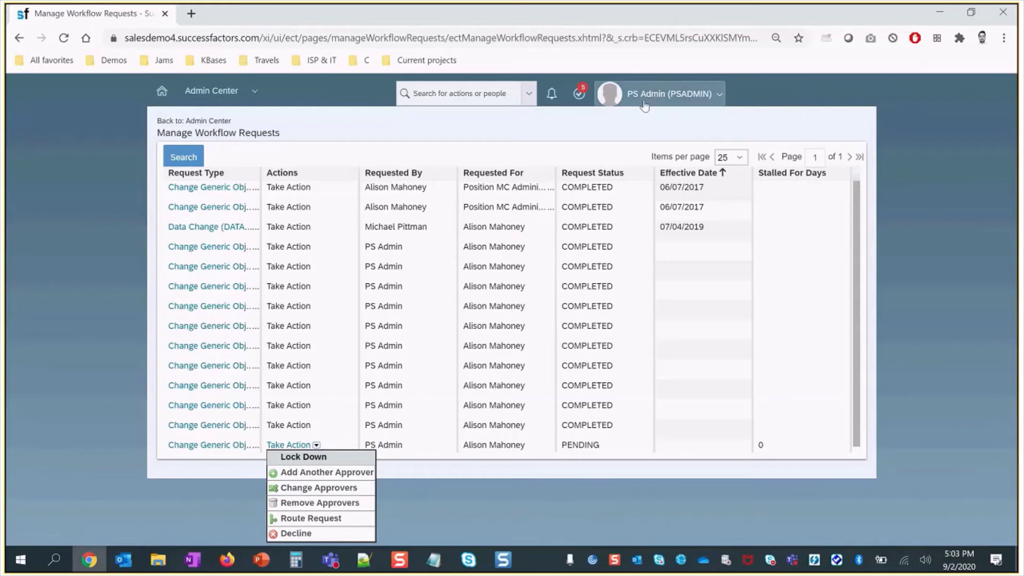
pyautogui.click(316, 446)
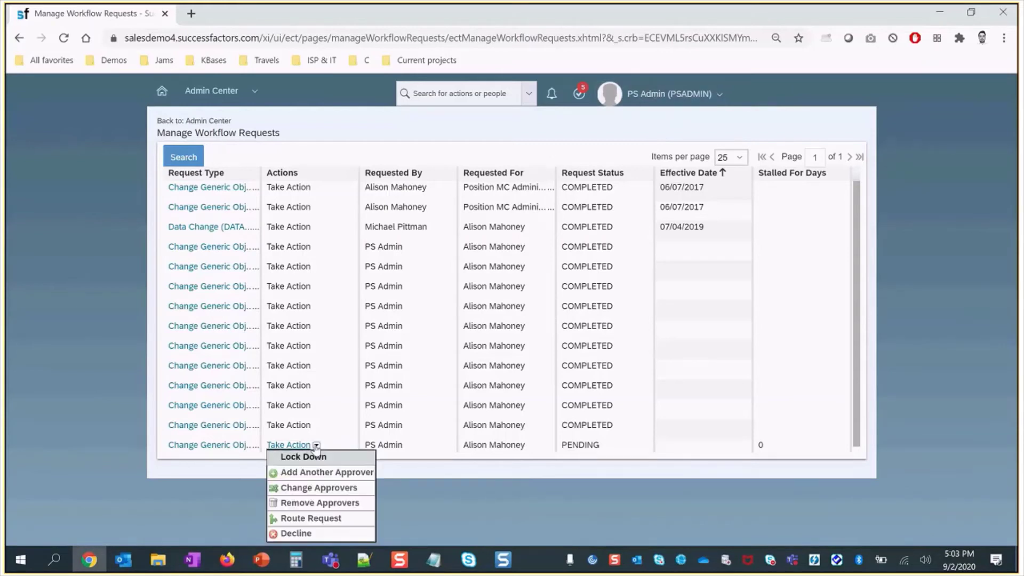
pyautogui.click(319, 489)
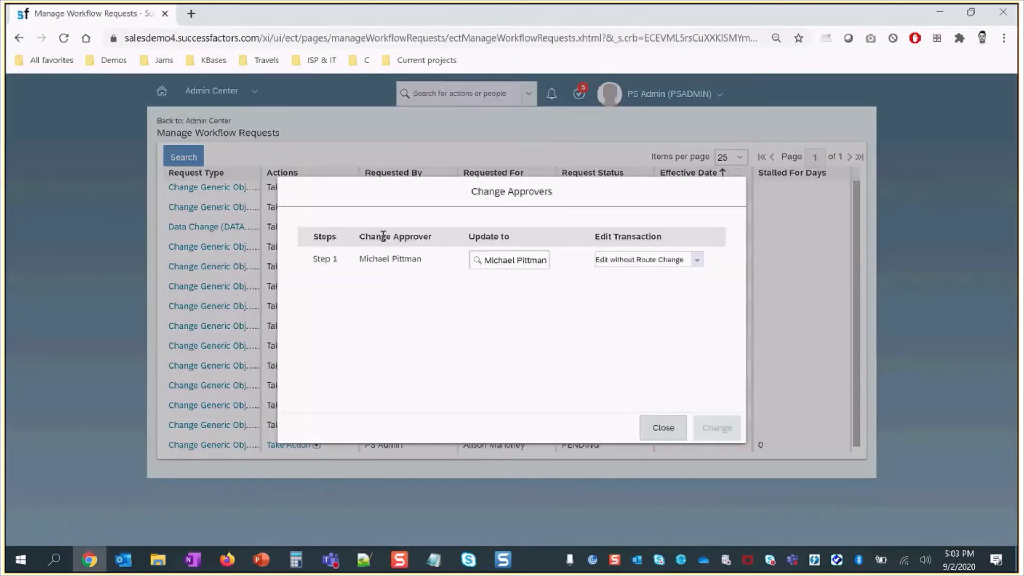
pyautogui.tripleClick(478, 258)
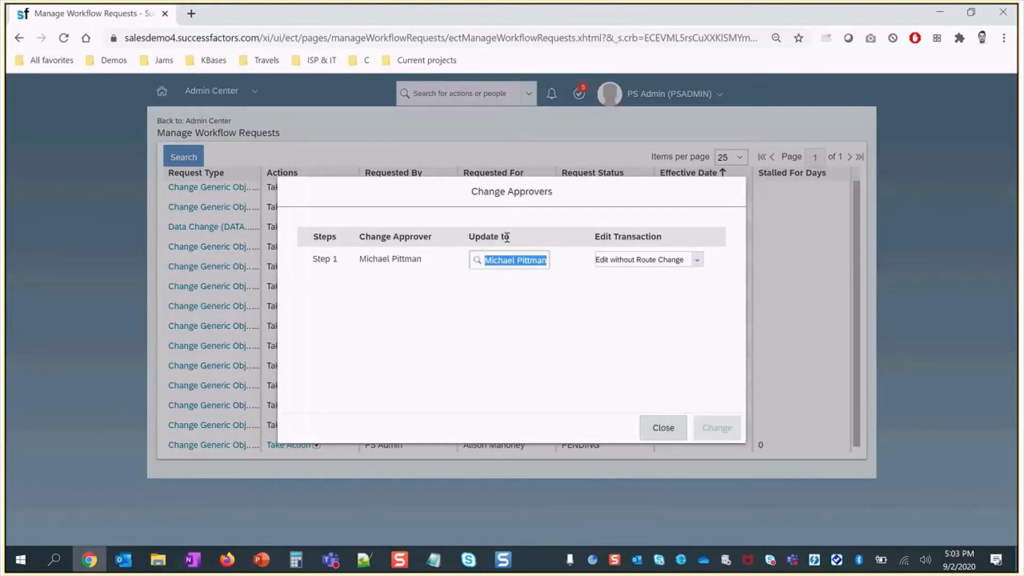
pyautogui.write('PSADMIN')
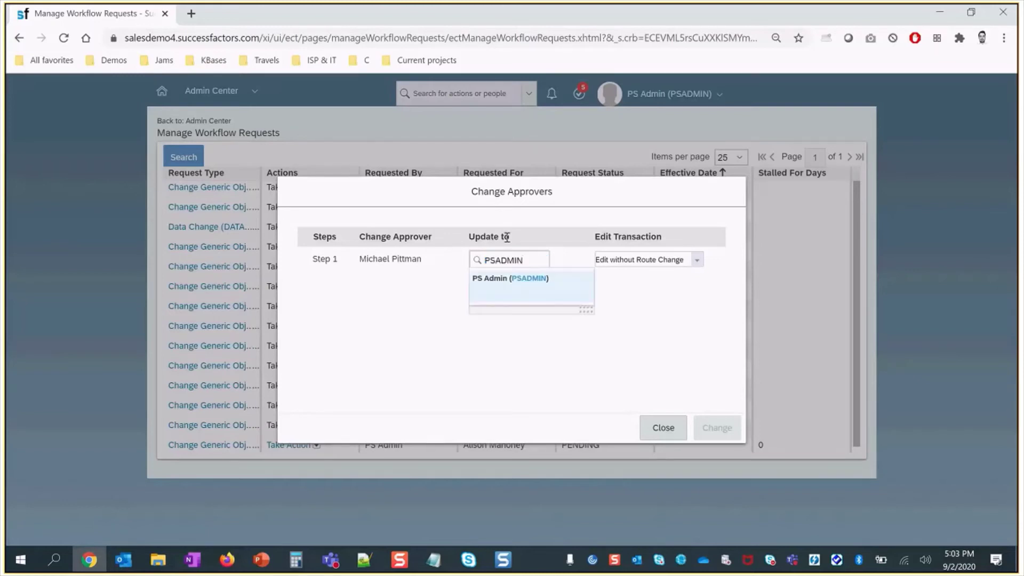
pyautogui.press('Return')
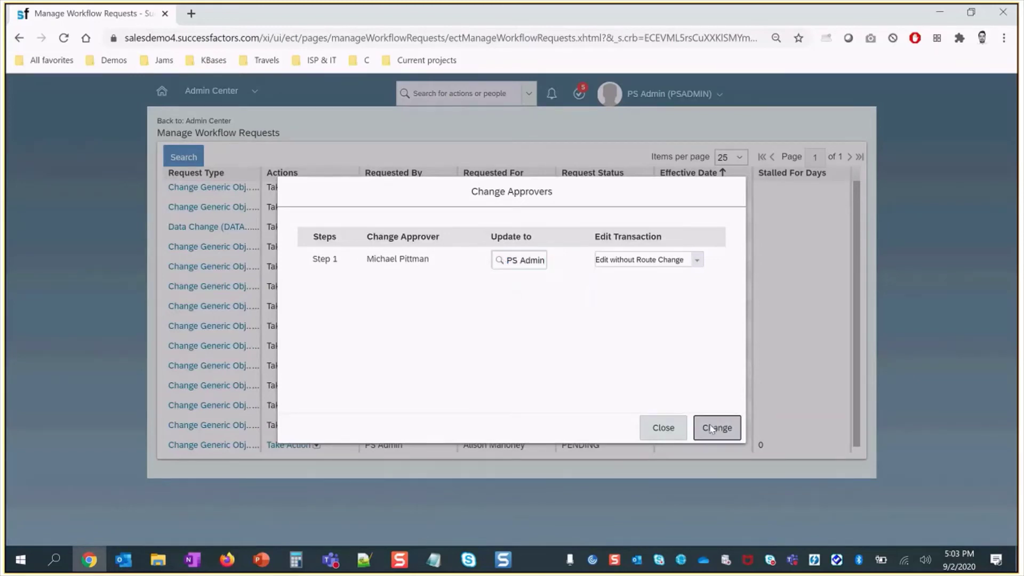
pyautogui.click(717, 427)
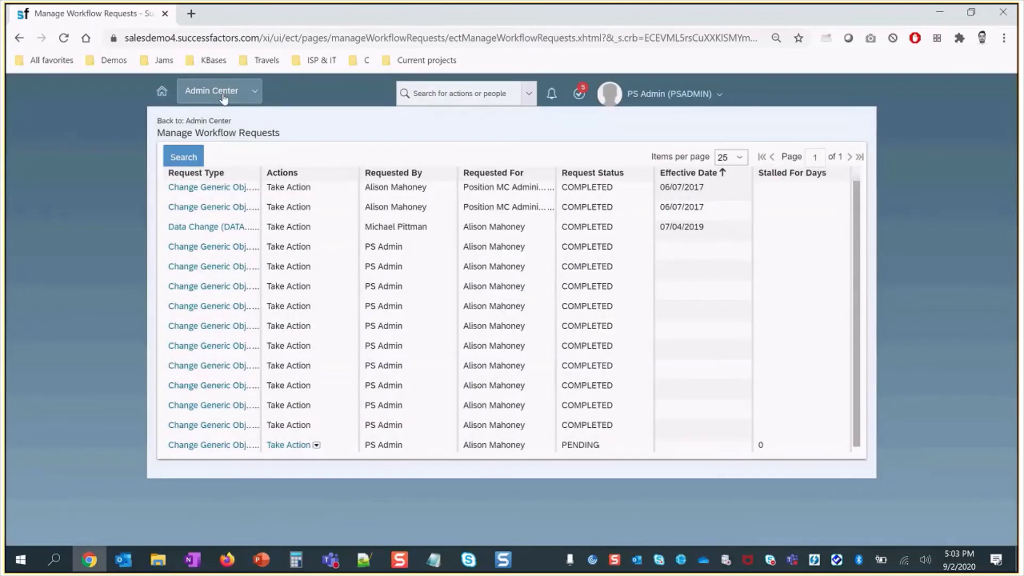
pyautogui.click(222, 94)
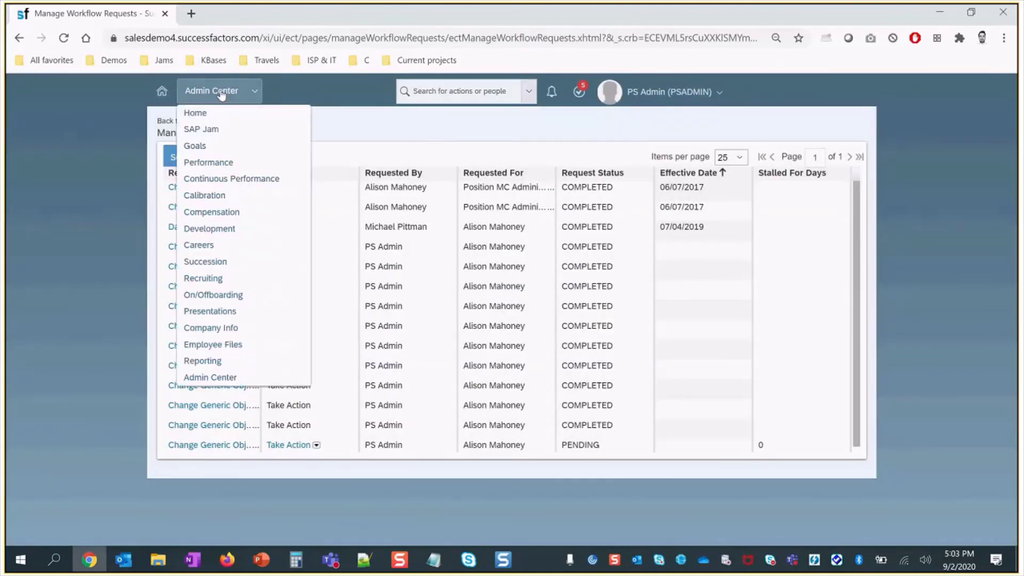
pyautogui.click(214, 113)
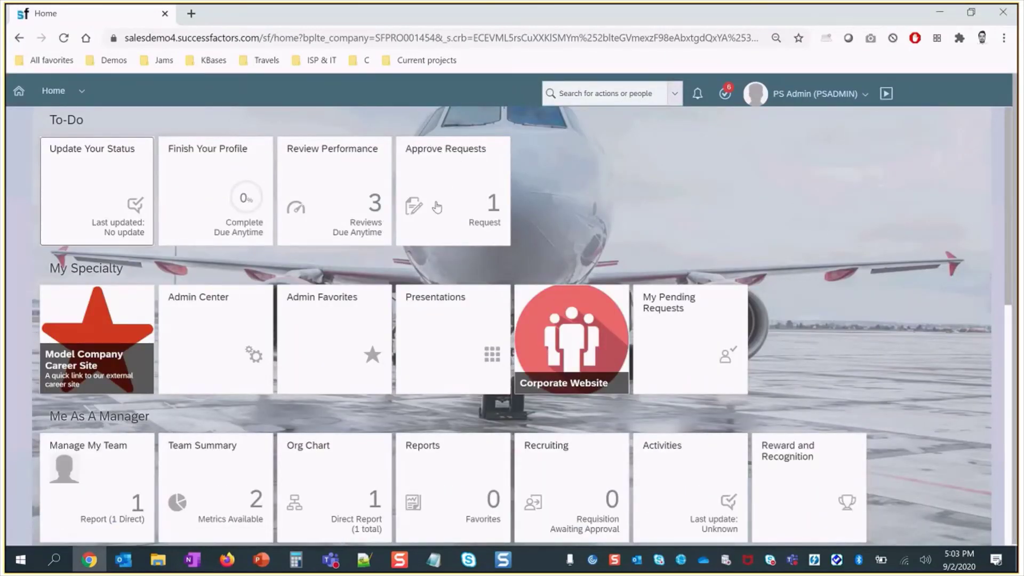
# - Find 'view pending' and approve the Employee Time unpaid-leave request for 08/01/2020–08/11/2020
pyautogui.click(593, 95)
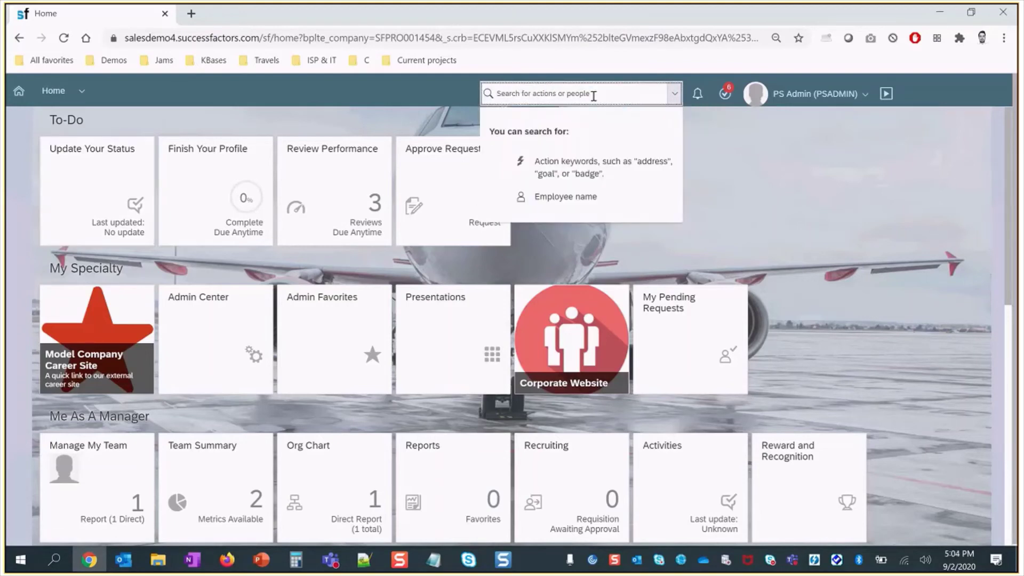
pyautogui.write('view')
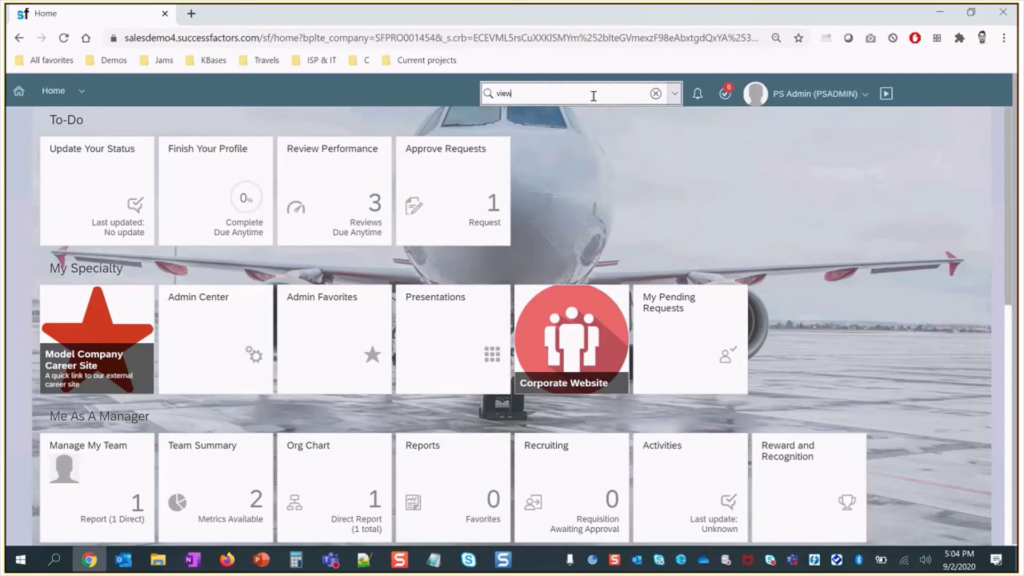
pyautogui.write(' pending')
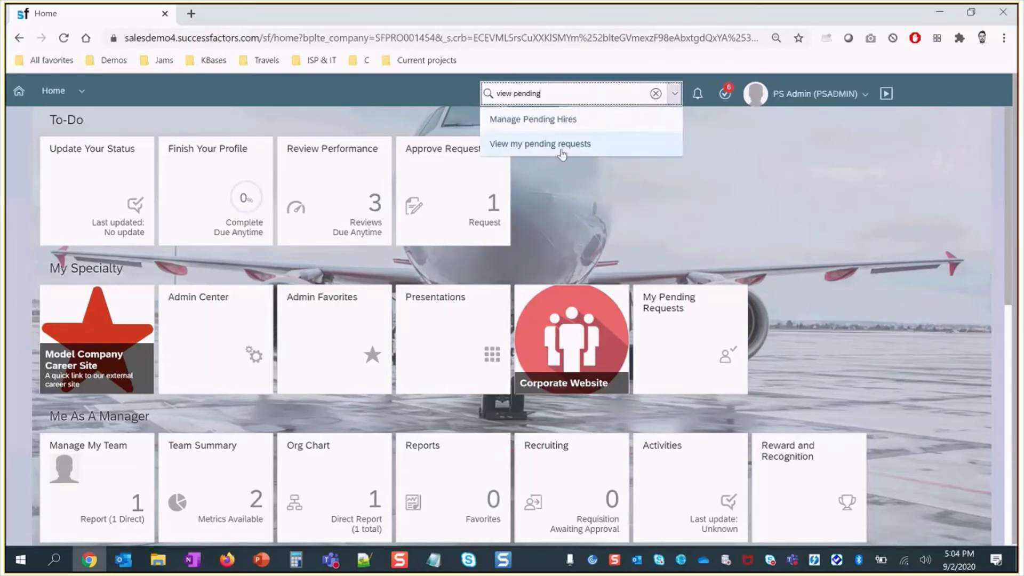
pyautogui.click(561, 151)
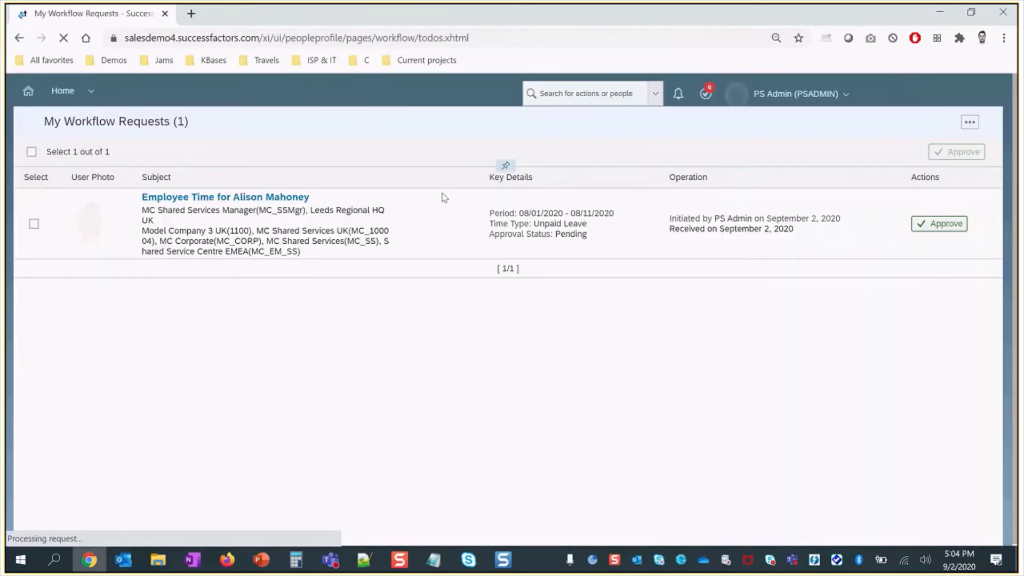
pyautogui.click(929, 247)
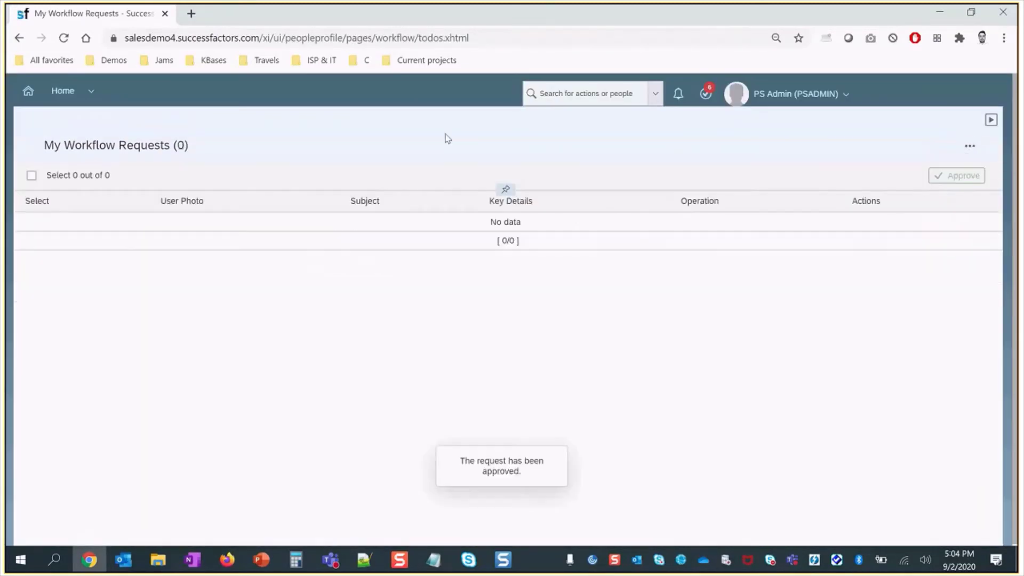
pyautogui.click(794, 94)
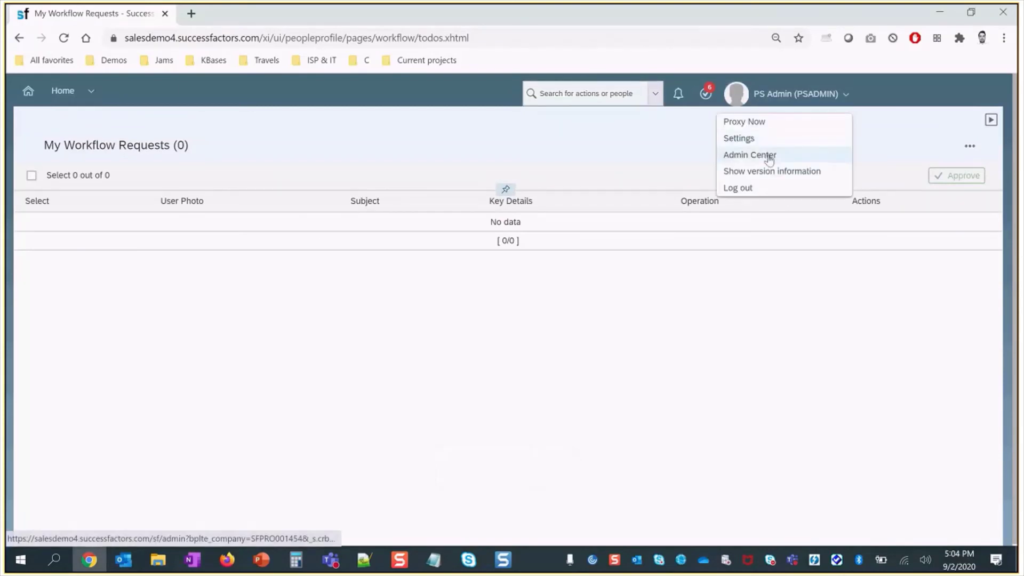
# - Look up the test employee's time off records, then open the PS Admin profile menu
pyautogui.click(506, 93)
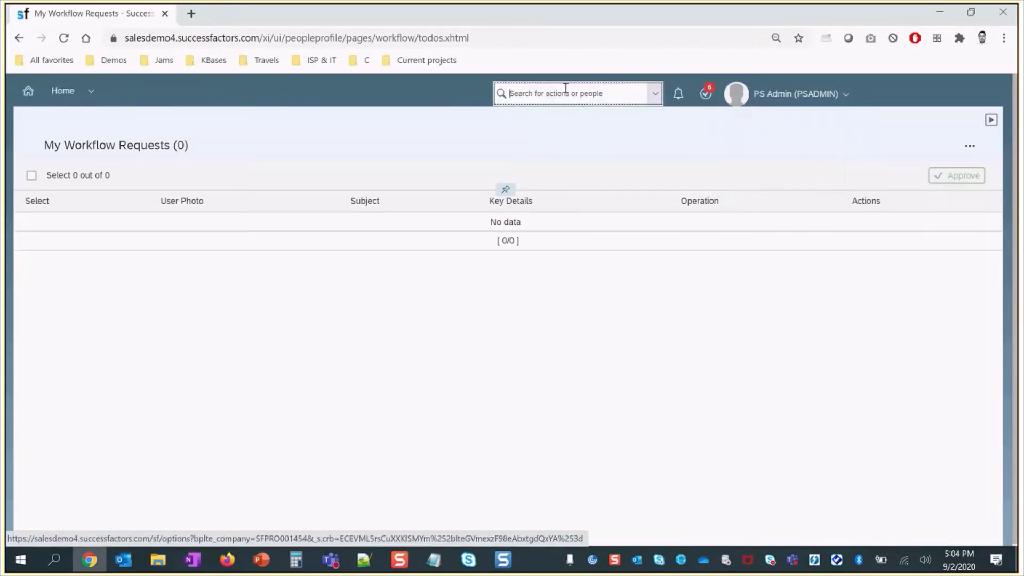
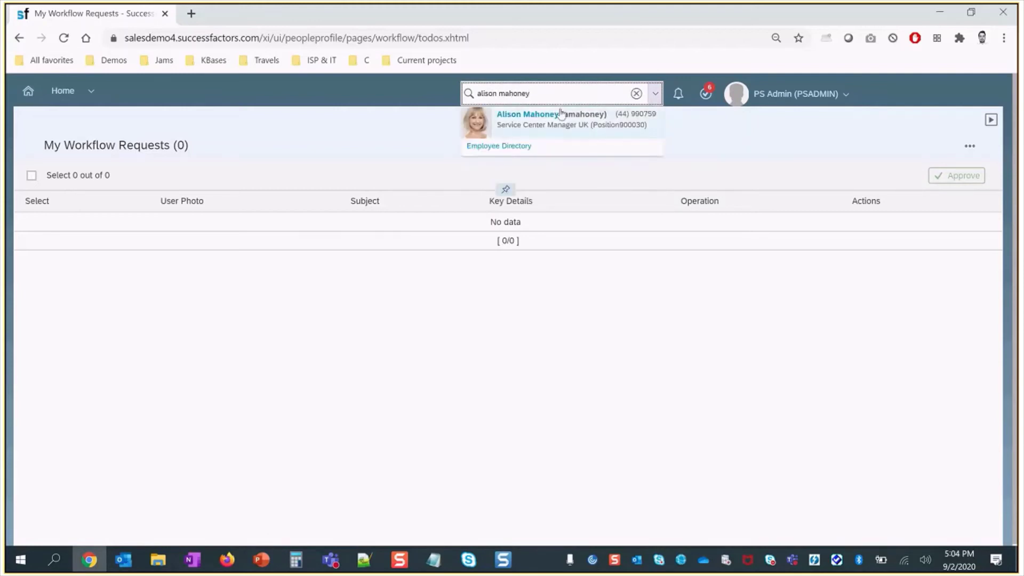
pyautogui.click(563, 116)
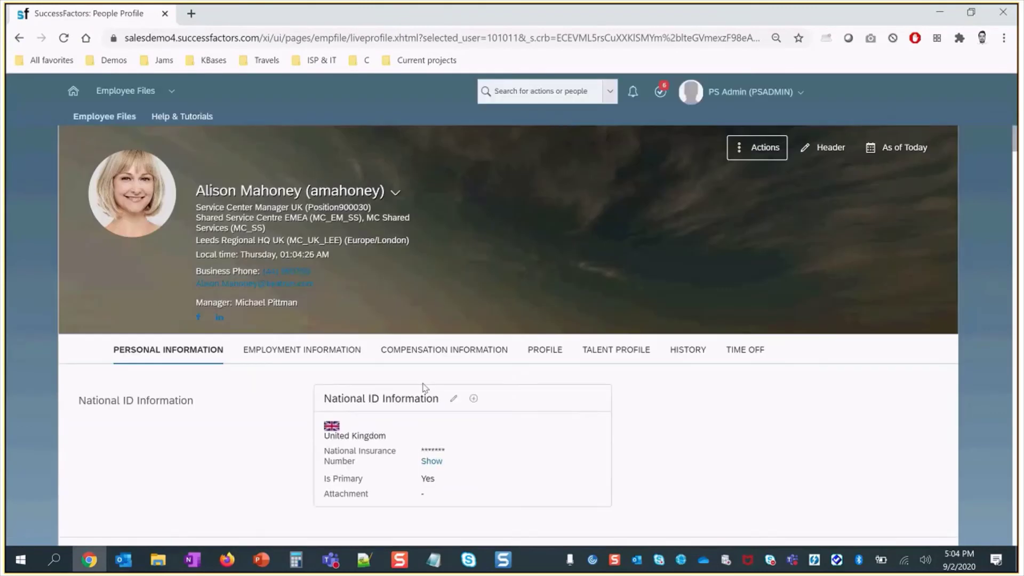
pyautogui.click(744, 350)
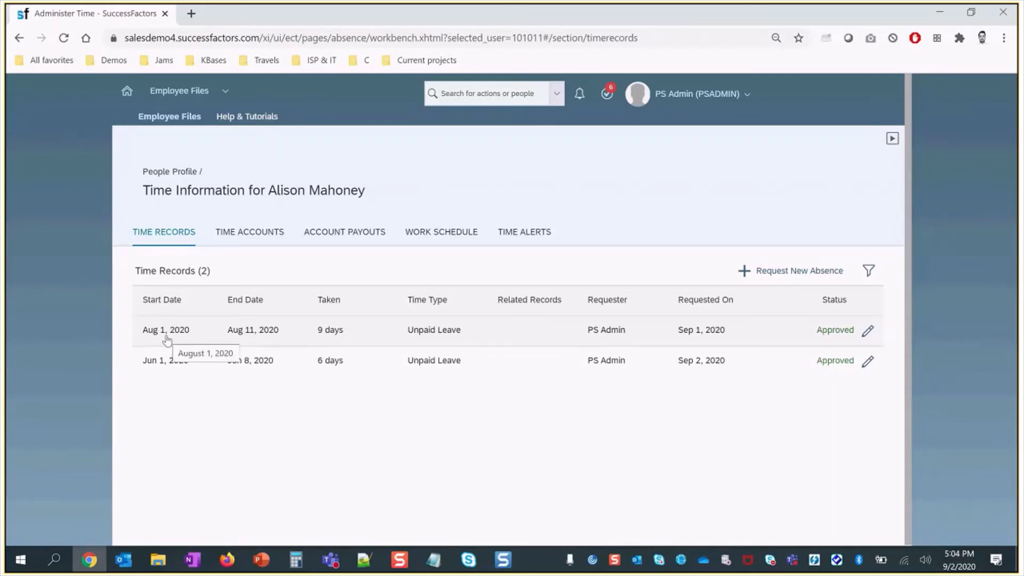
pyautogui.click(655, 101)
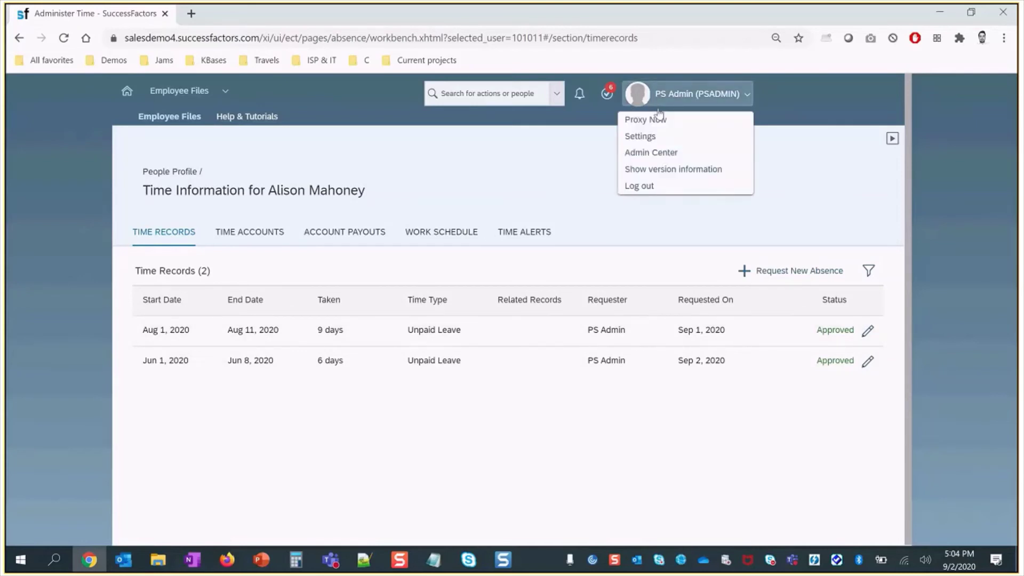
# - Go through Admin Center Compensation Home to the 2020 Salary Planning plan's Eligibility page
pyautogui.click(669, 157)
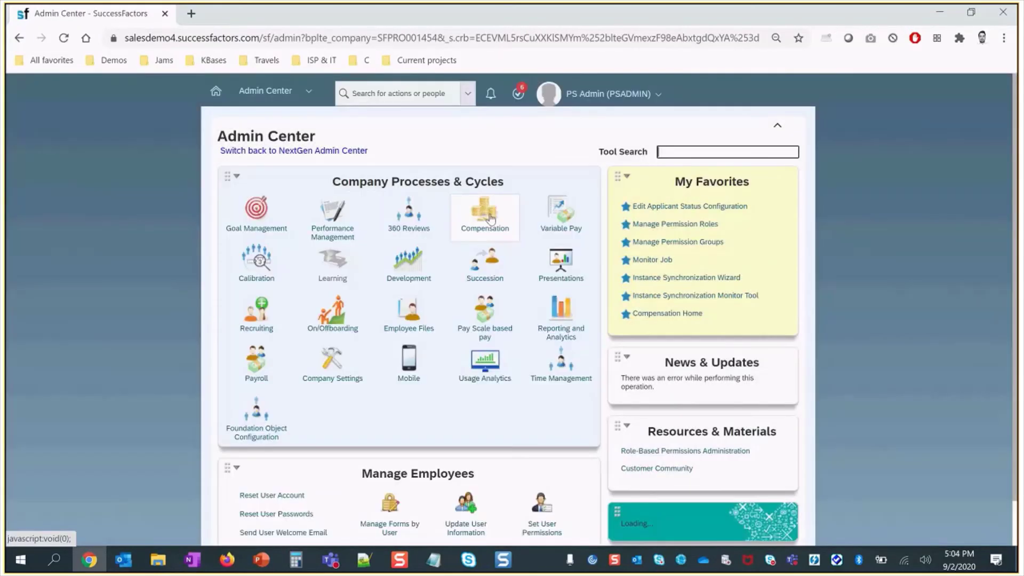
pyautogui.moveTo(484, 213)
pyautogui.click(475, 304)
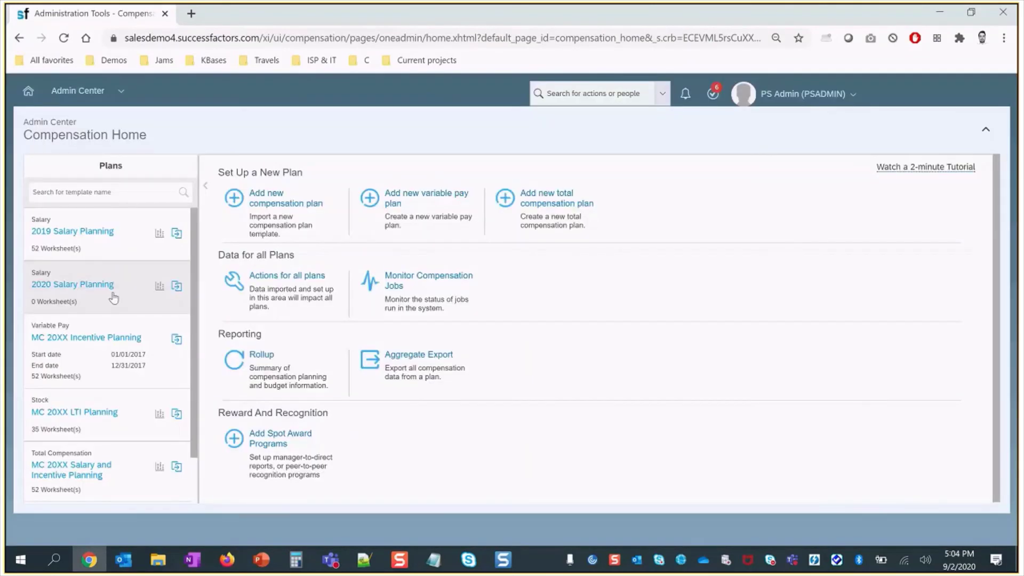
pyautogui.click(112, 294)
pyautogui.click(189, 195)
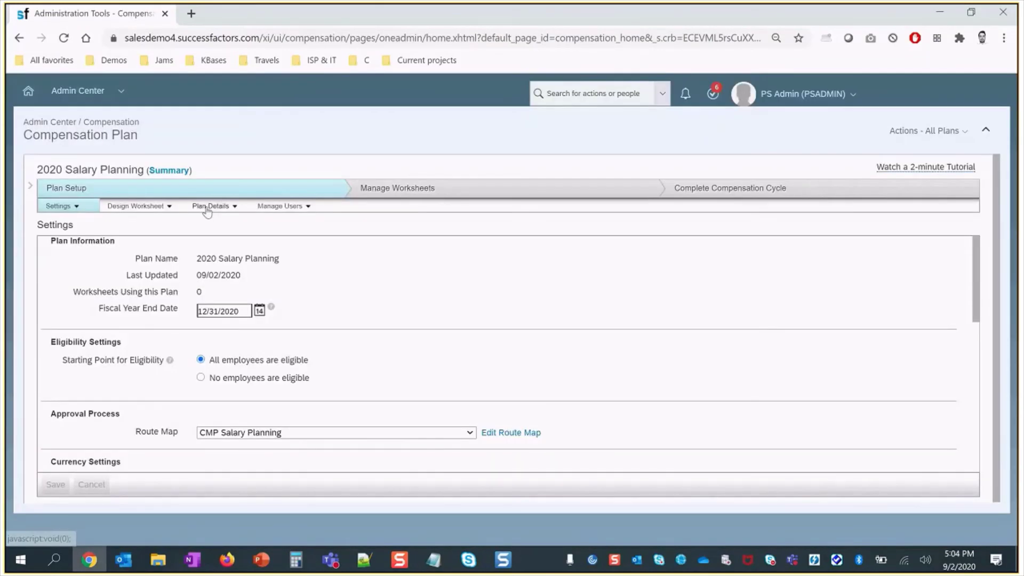
pyautogui.click(209, 206)
pyautogui.click(208, 242)
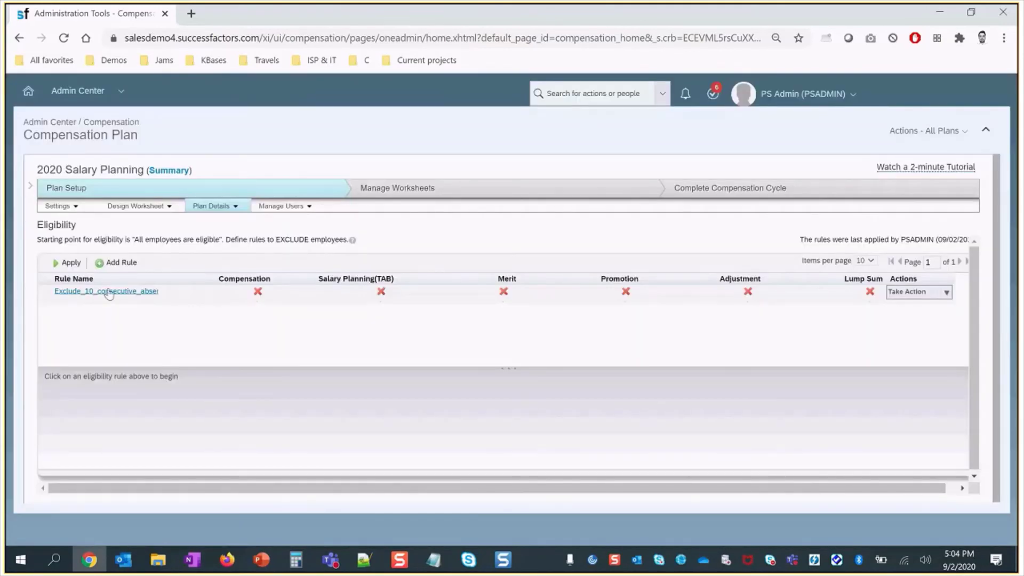
# - Apply all eligibility rules, including the consecutive-absence exclusion, and confirm the run
pyautogui.click(71, 263)
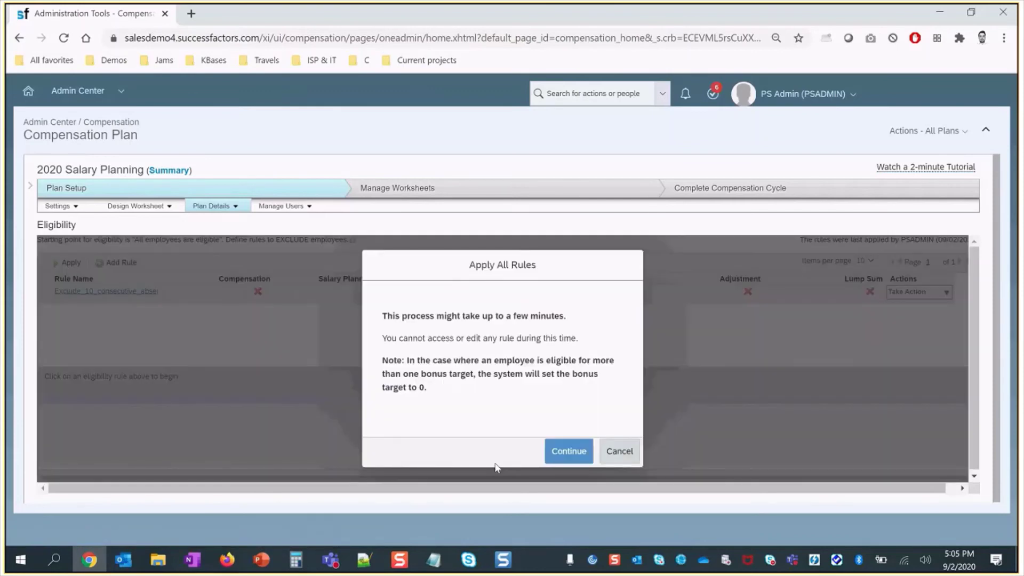
pyautogui.click(564, 456)
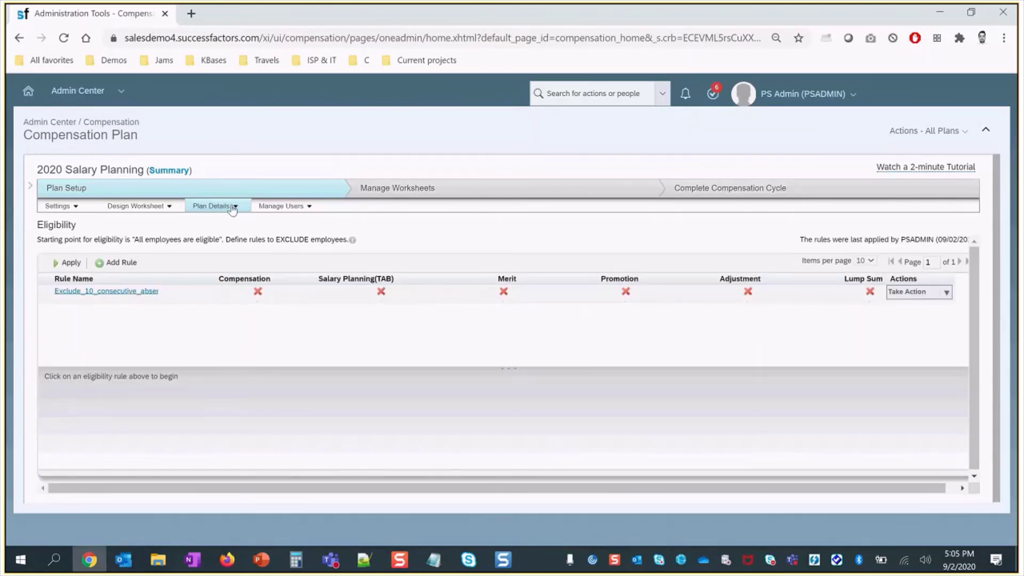
pyautogui.click(278, 205)
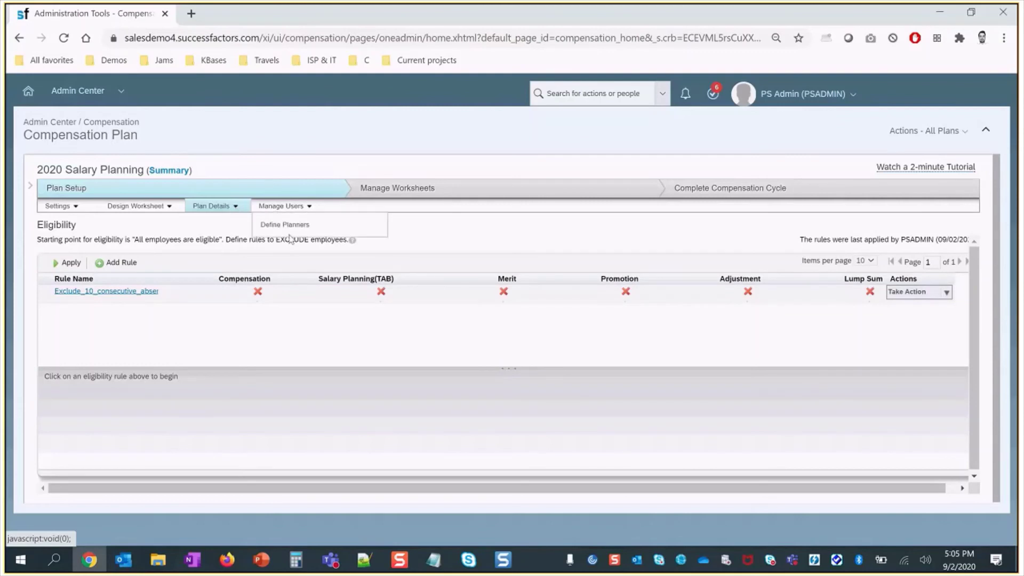
# - On Define Planners, export Ineligible Users as a CSV and open the downloaded file
pyautogui.click(290, 228)
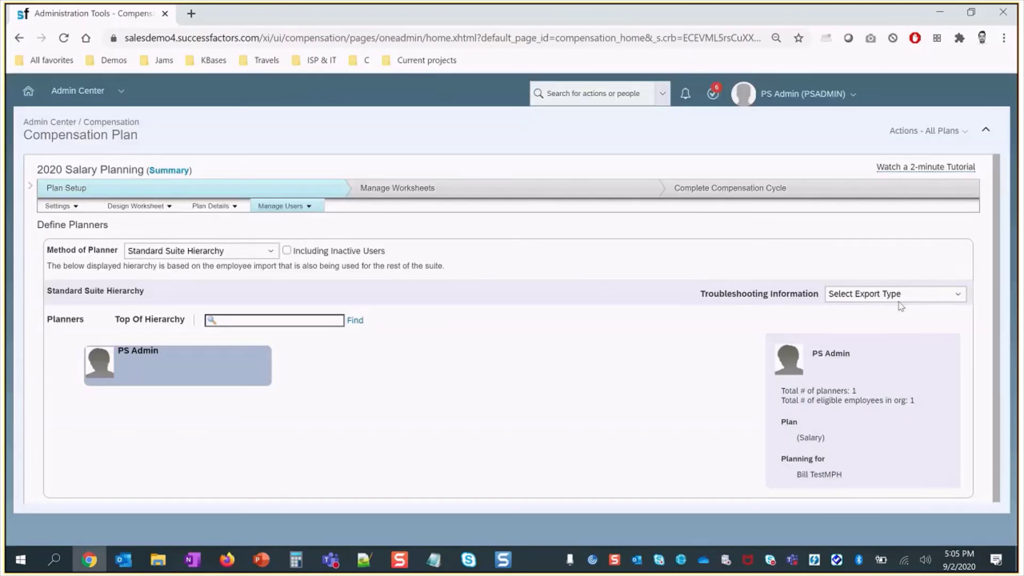
pyautogui.click(901, 296)
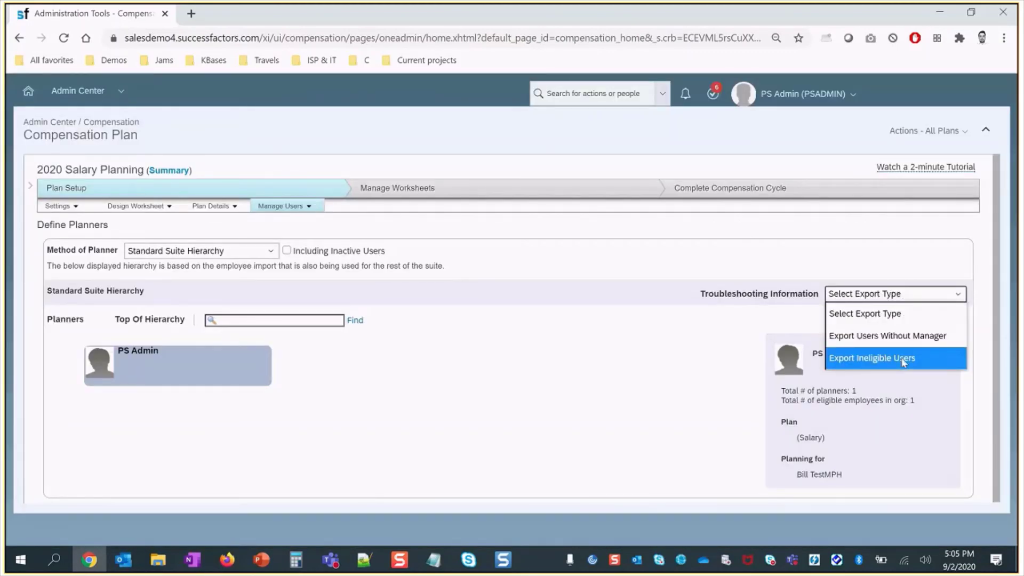
pyautogui.click(903, 362)
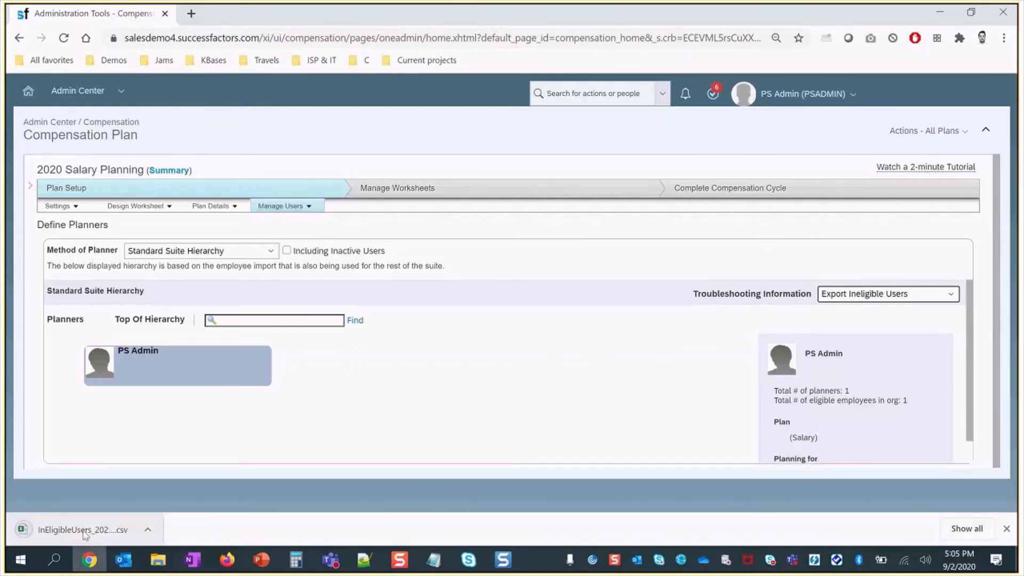
pyautogui.click(82, 530)
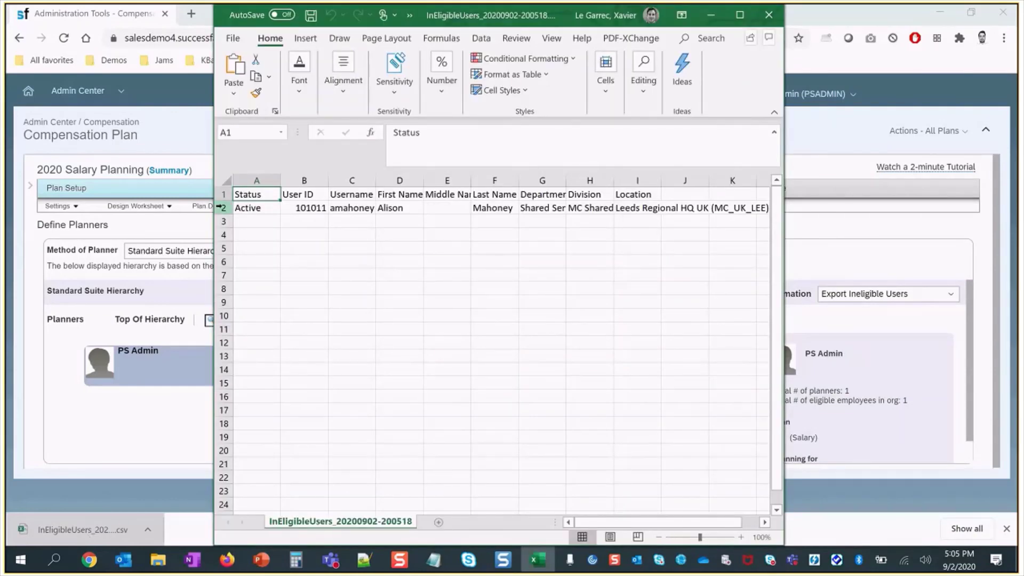
# - Inspect row 2 of the ineligible-users export in maximized Excel, including username cell C2
pyautogui.click(220, 207)
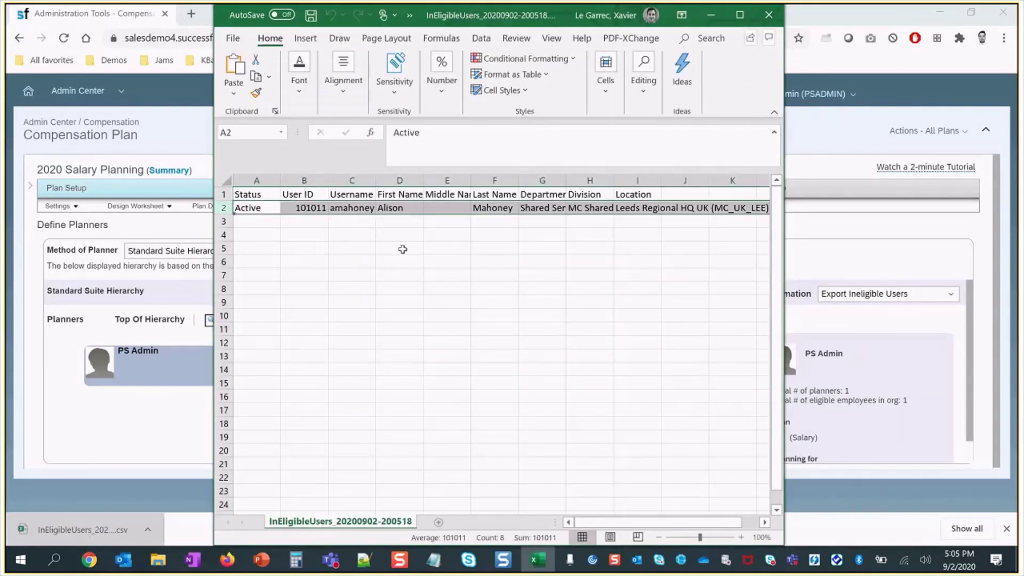
pyautogui.click(401, 247)
pyautogui.click(740, 16)
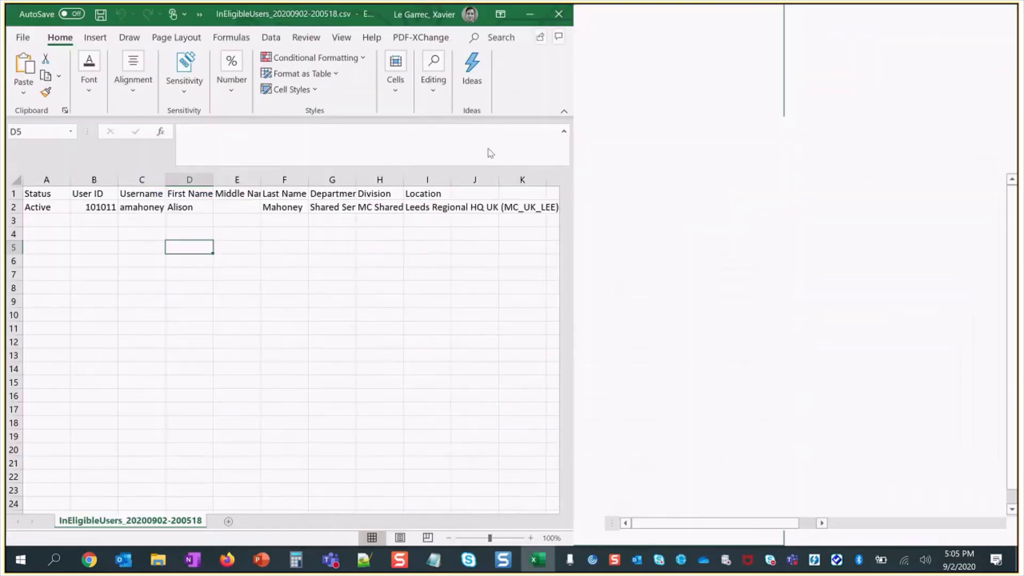
pyautogui.click(122, 209)
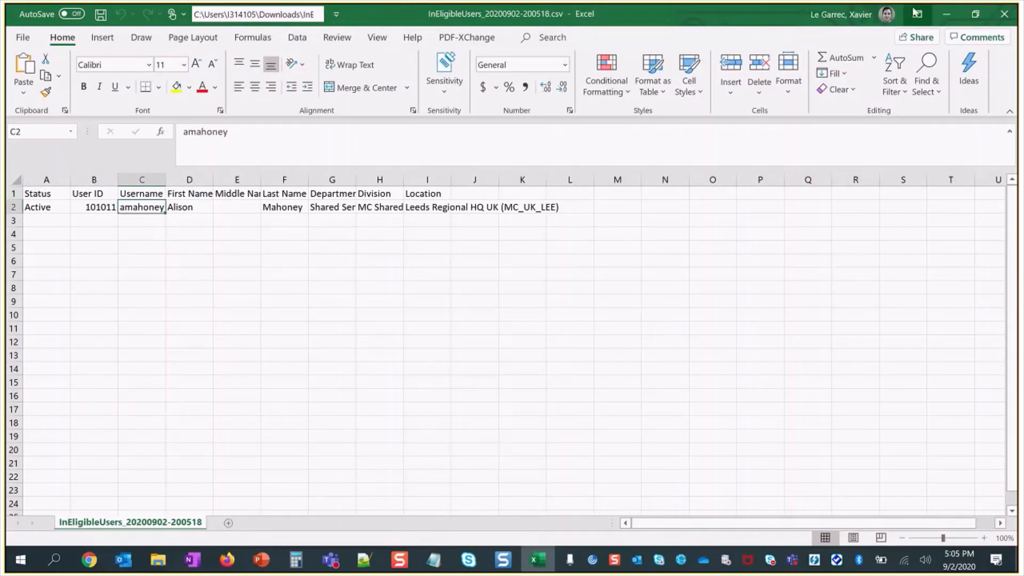
# - Minimize Excel and search SuccessFactors for the test employee by name
pyautogui.click(946, 16)
pyautogui.click(624, 92)
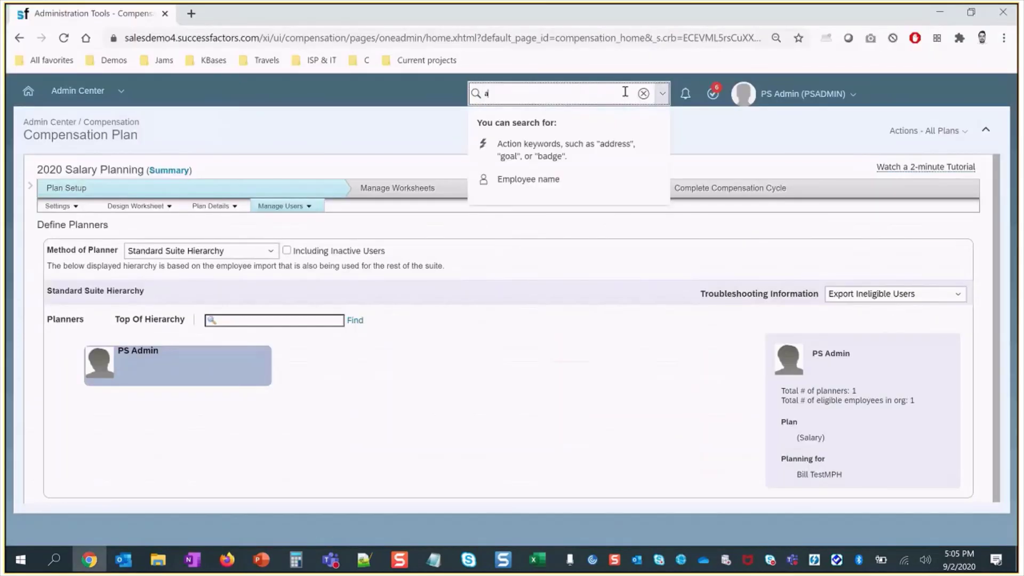
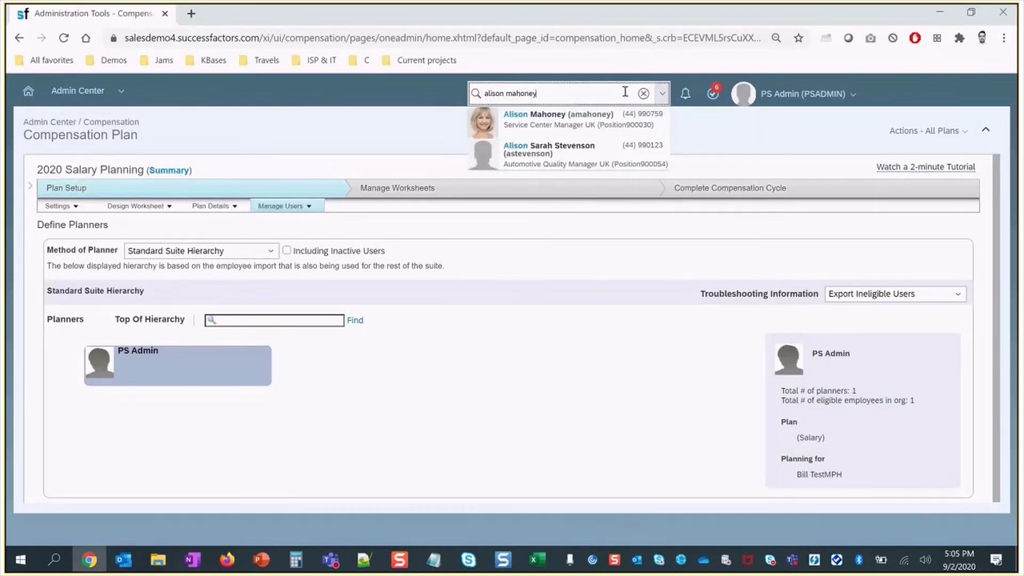
# - Open the test employee's detailed time records from the Time Off section
pyautogui.click(613, 122)
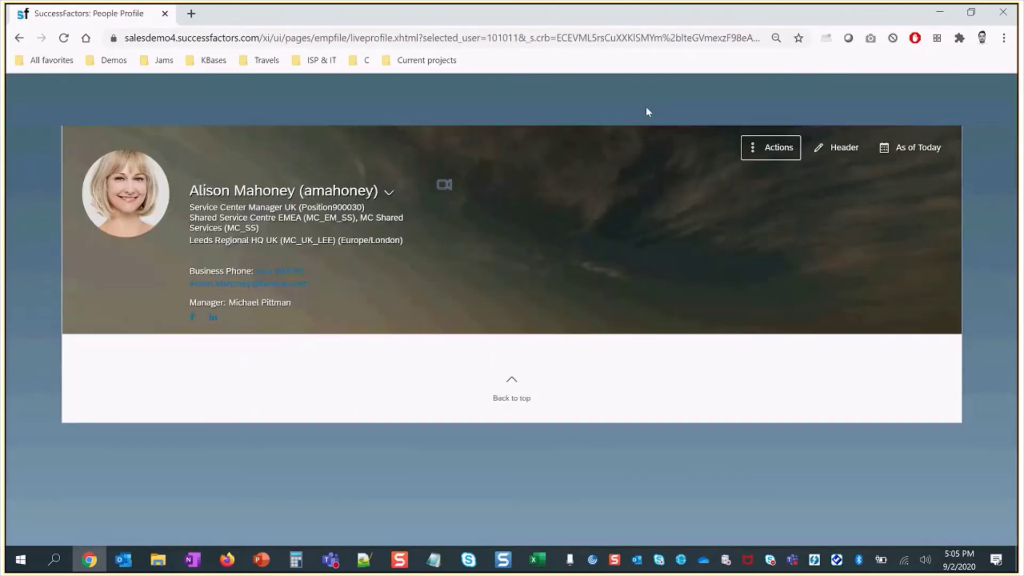
pyautogui.click(738, 350)
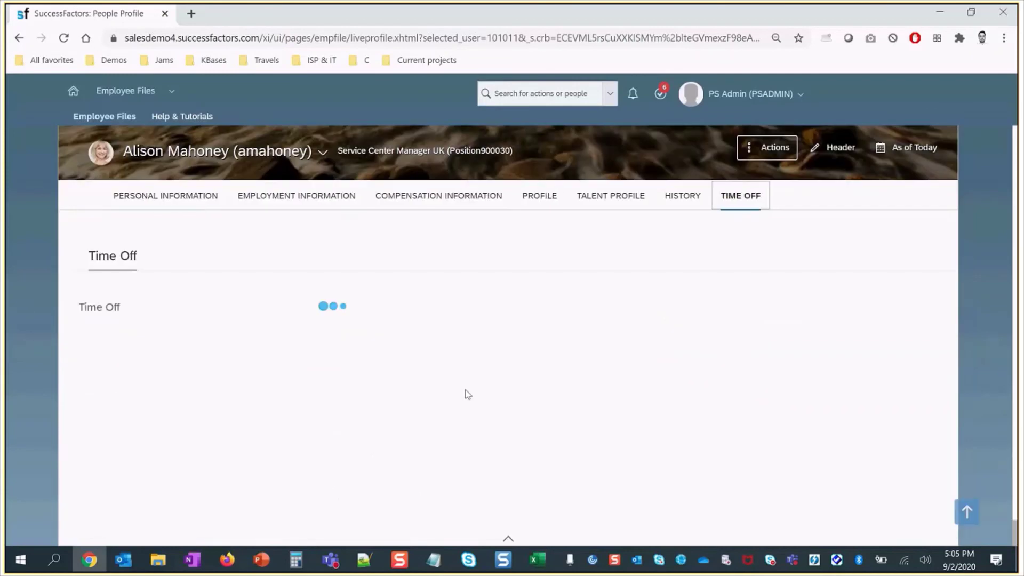
pyautogui.click(357, 406)
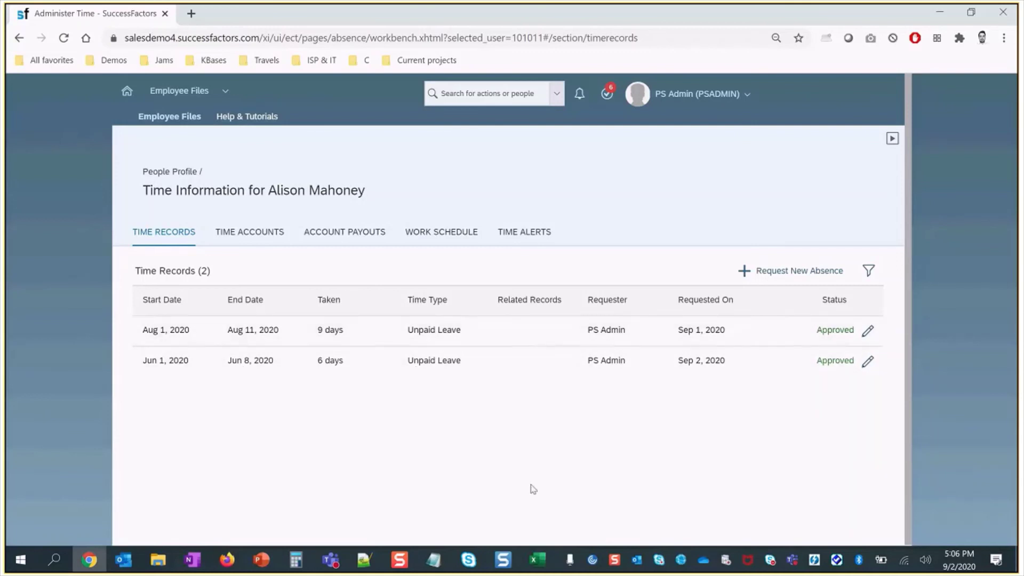
# - Check the saved Snagit screenshot of the 10-day unpaid-leave threshold rule, then hide Snagit
pyautogui.click(503, 560)
pyautogui.click(156, 504)
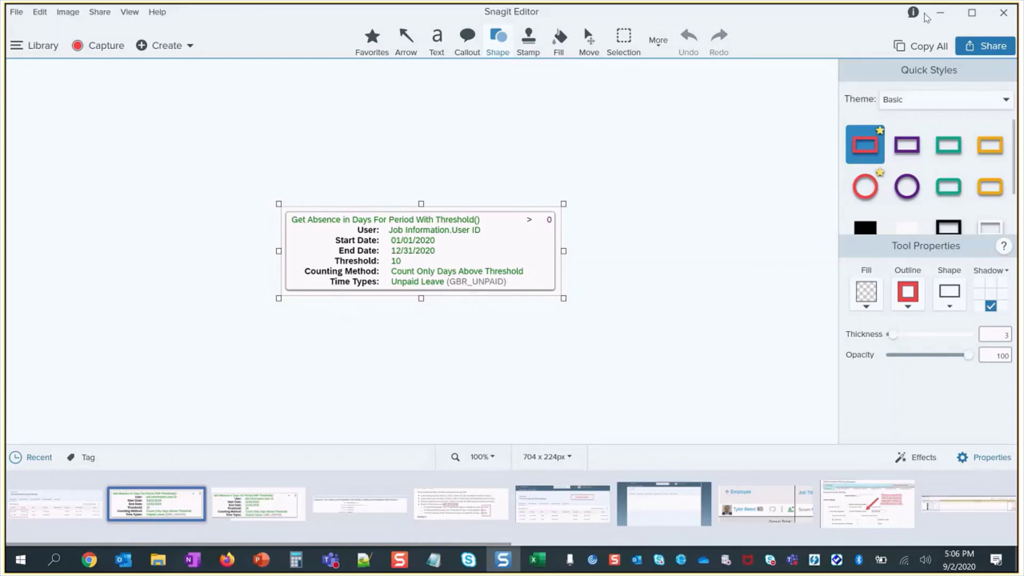
pyautogui.click(939, 14)
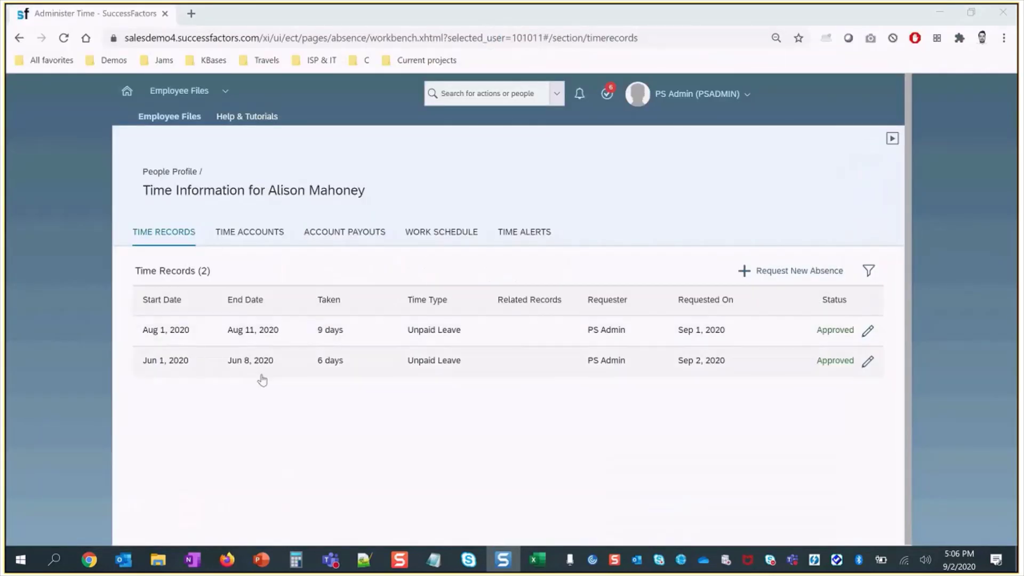
pyautogui.click(302, 404)
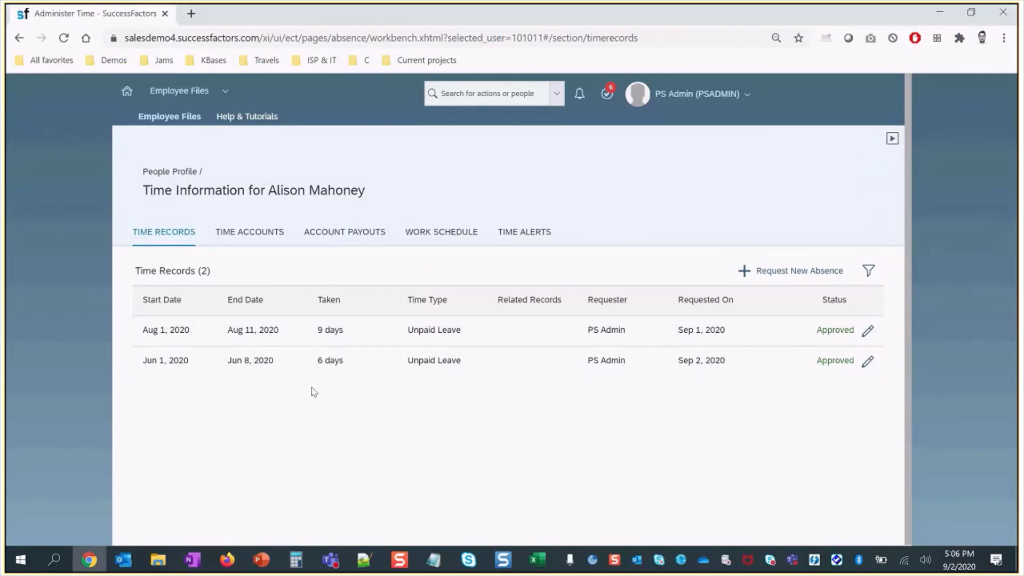